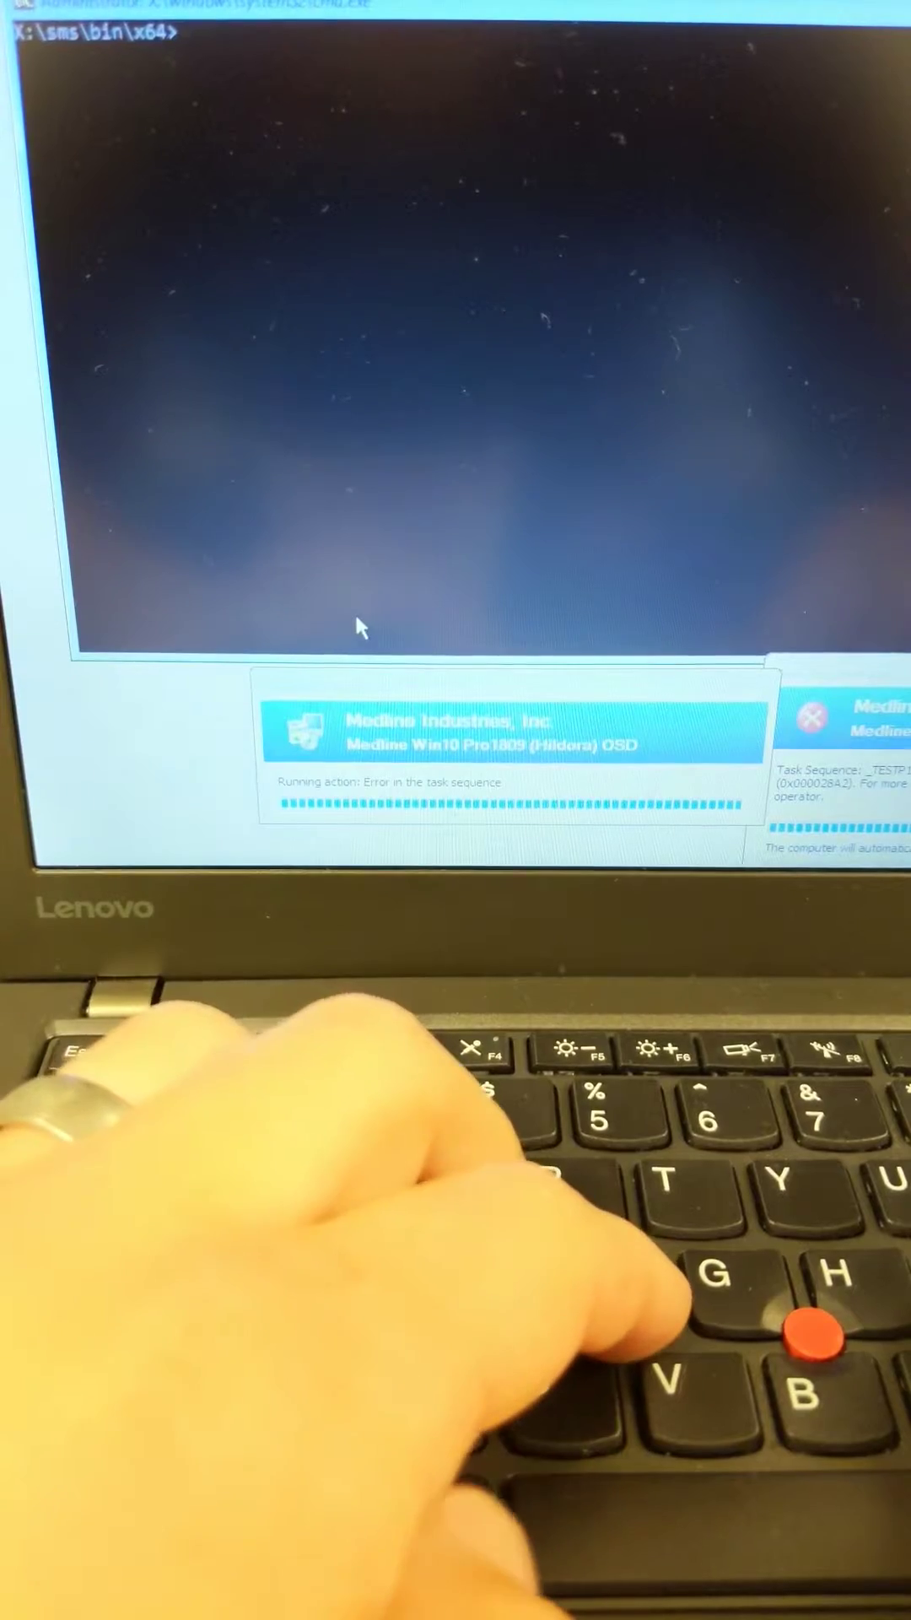
text(disk)
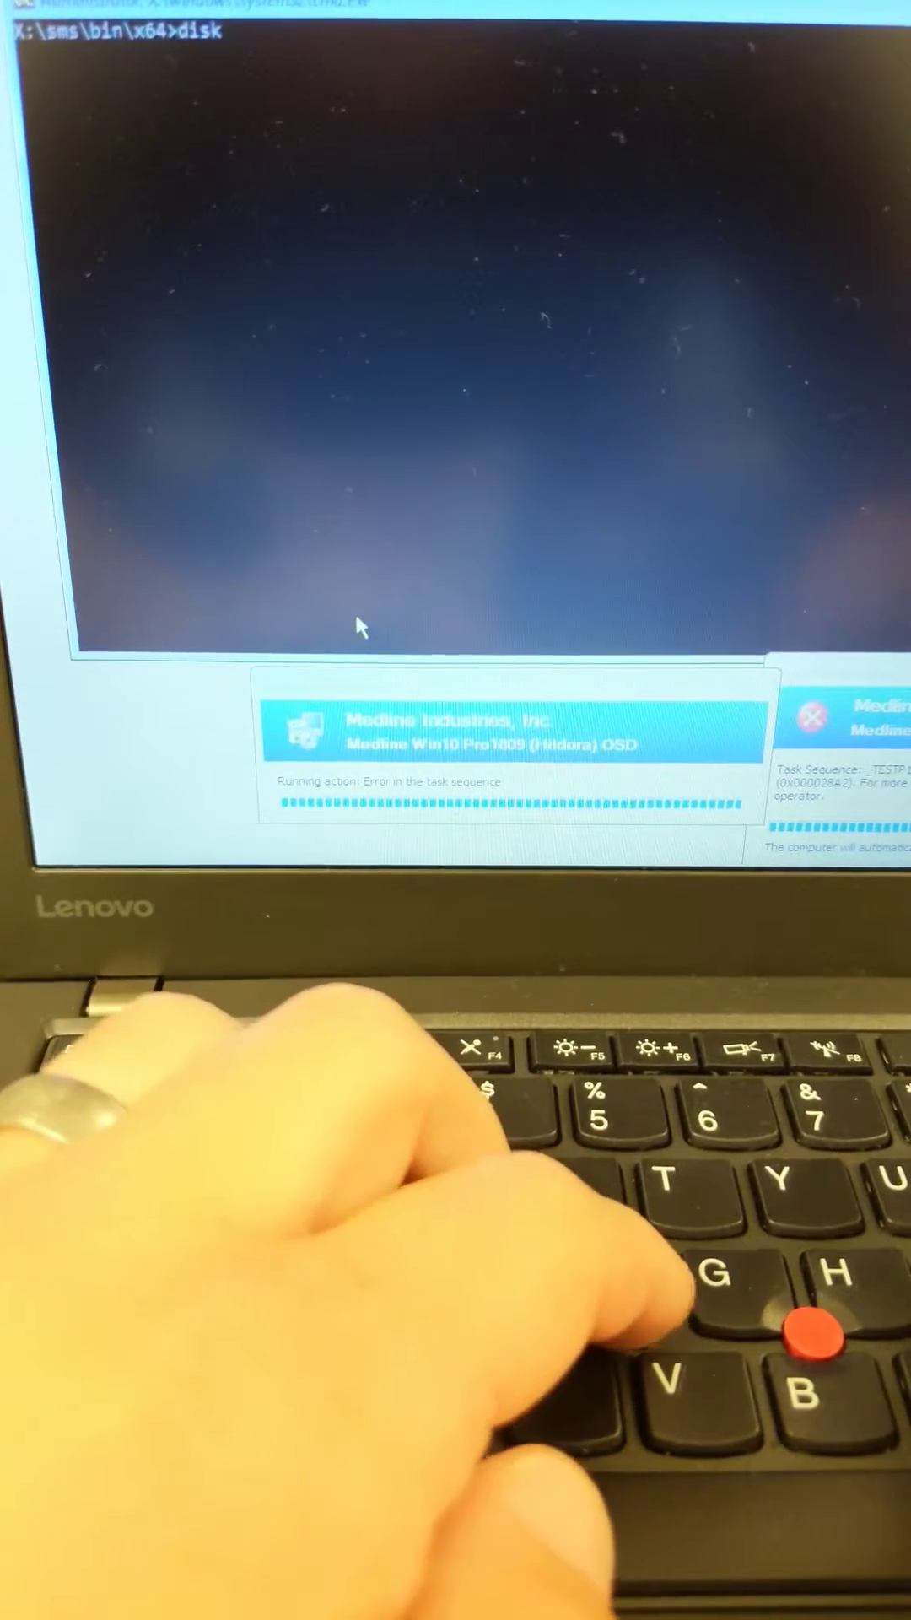
text(part)
Run DiskPart's list volume to identify the USB drive as D:, then exit DiskPart.
key(Return)
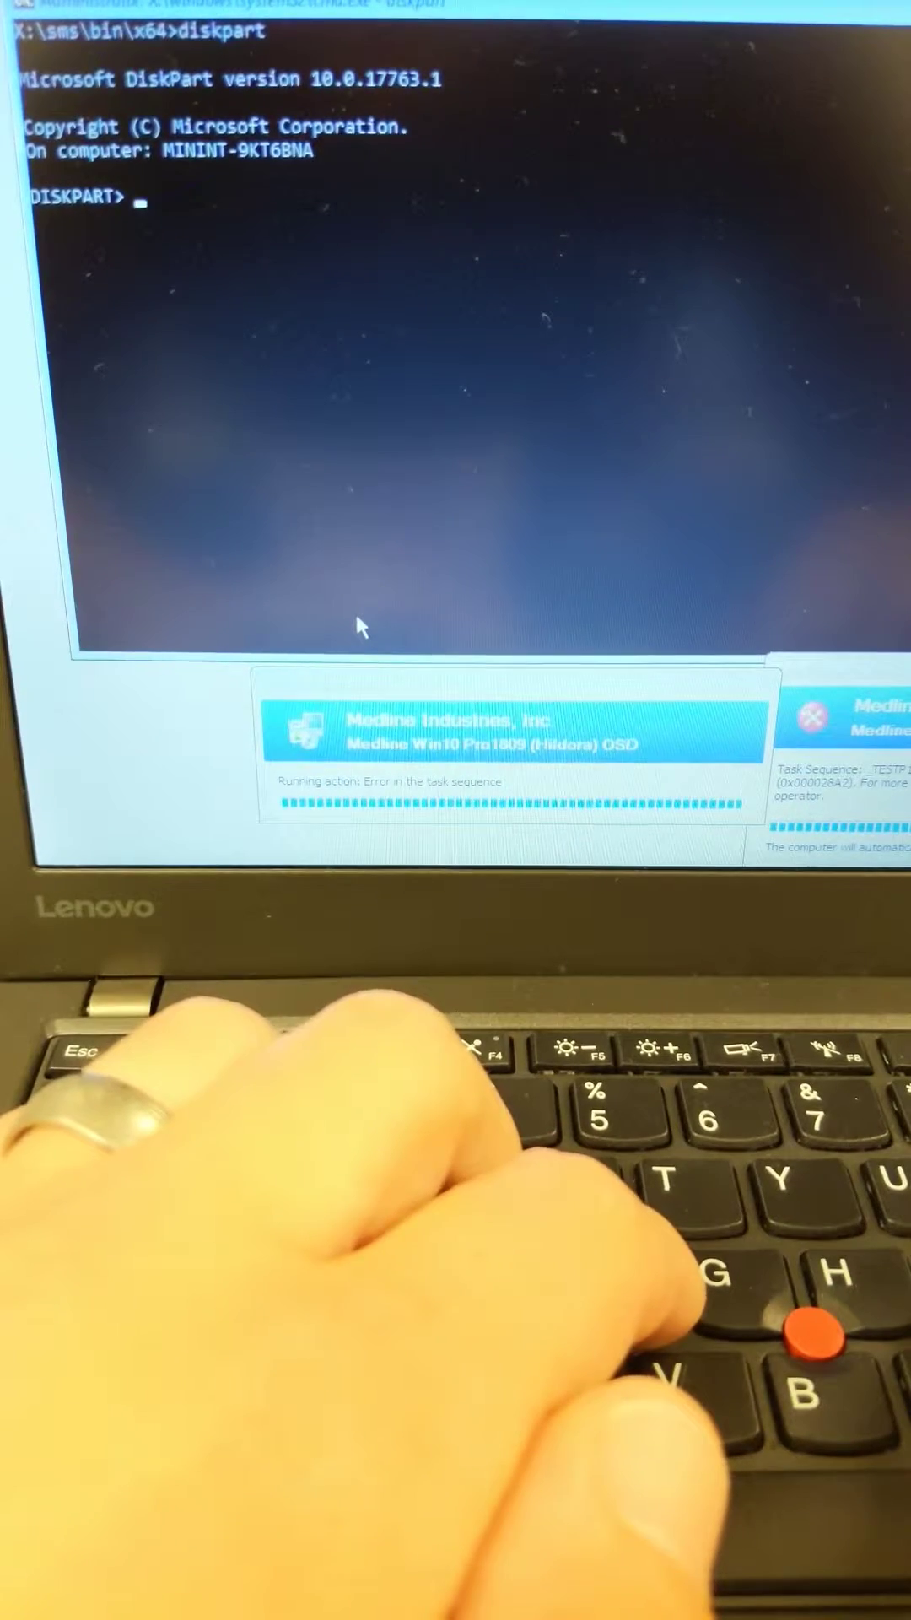
text(list )
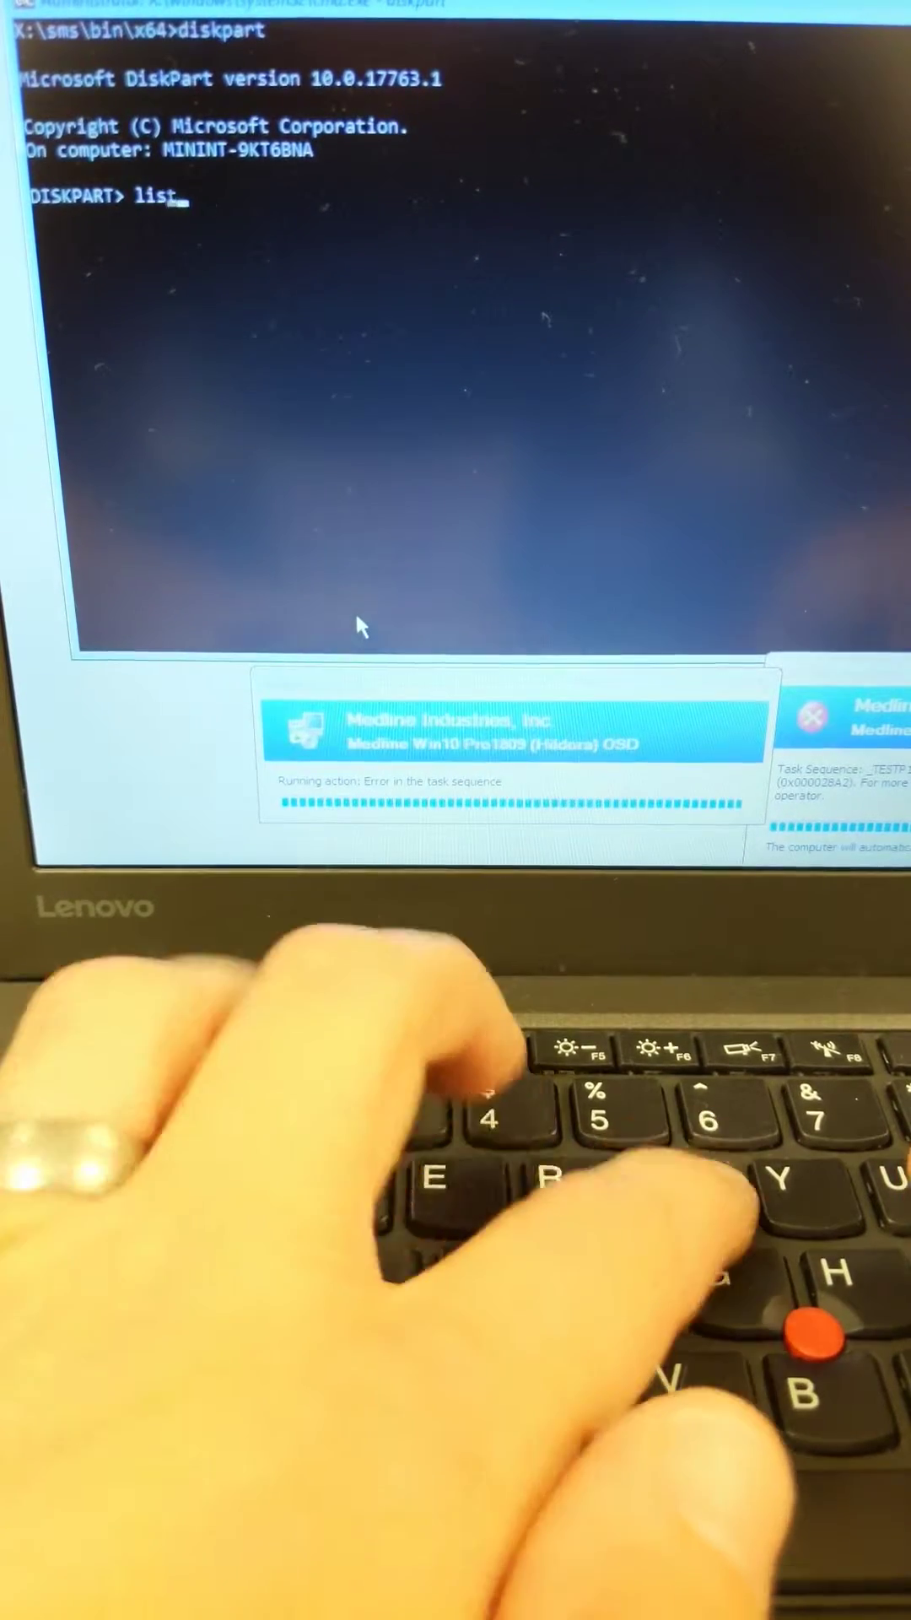
text(volu)
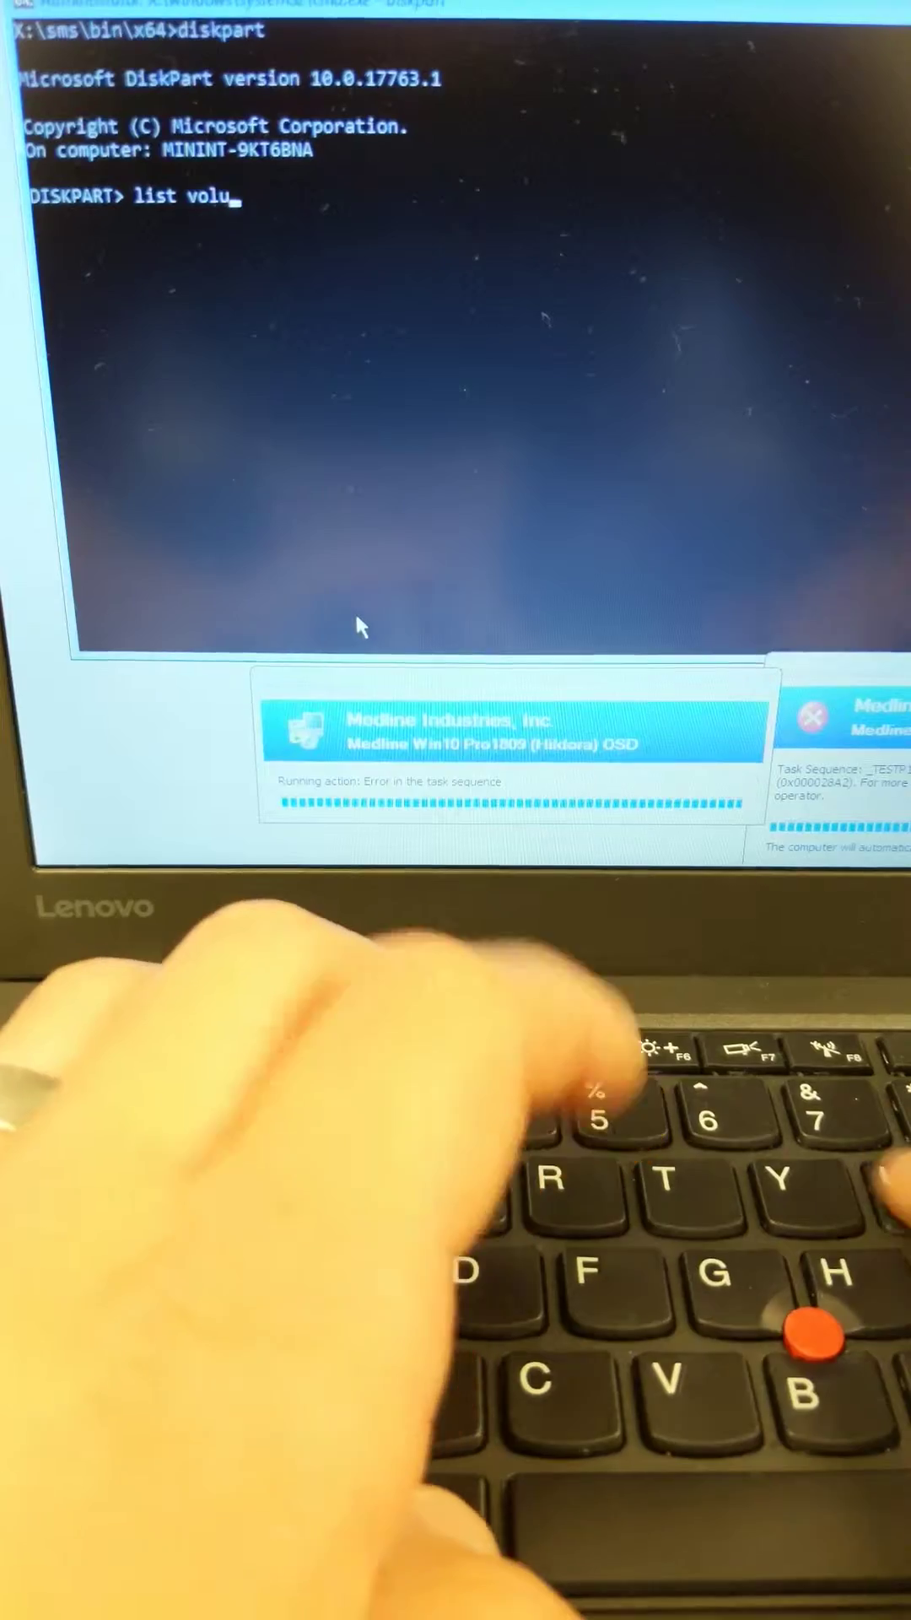
text(me)
key(Return)
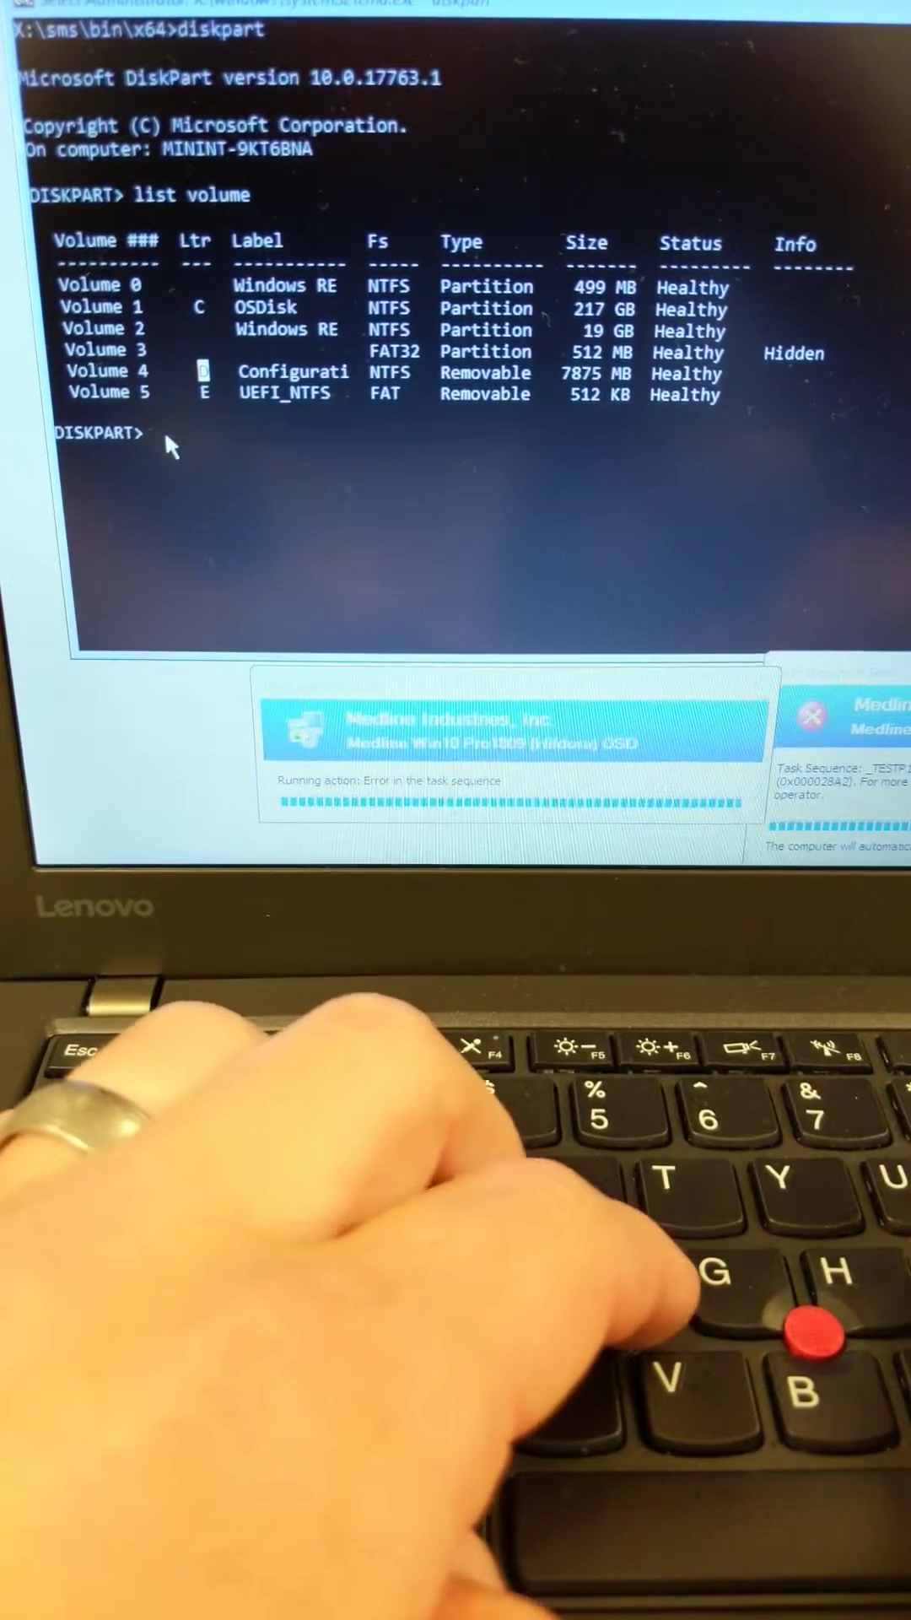
text(e)
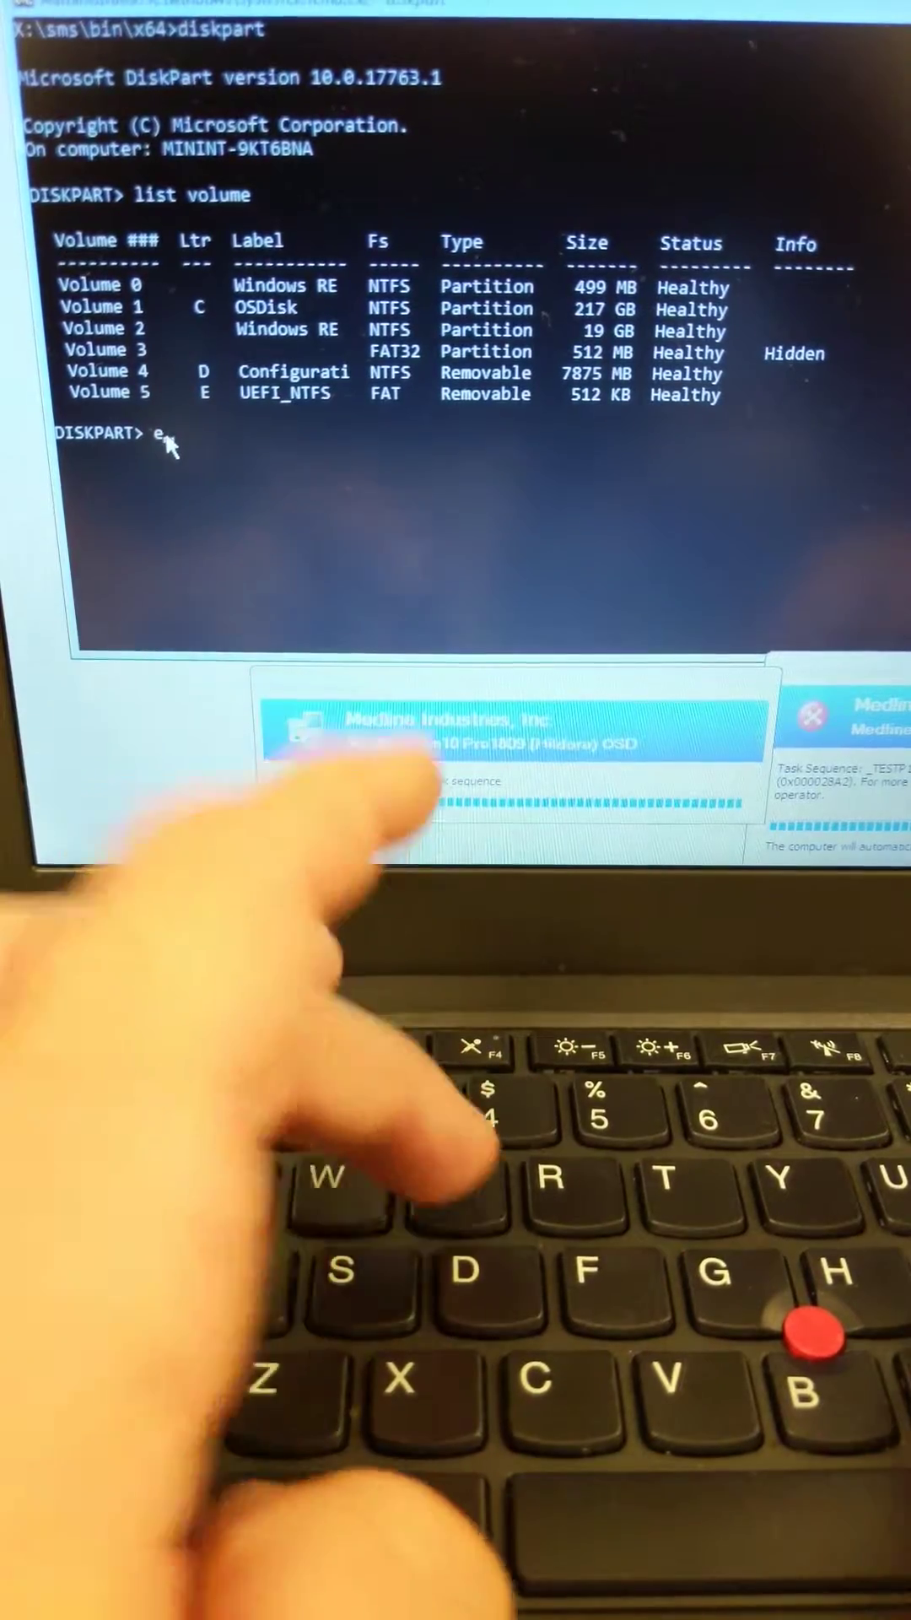
text(xit)
key(Return)
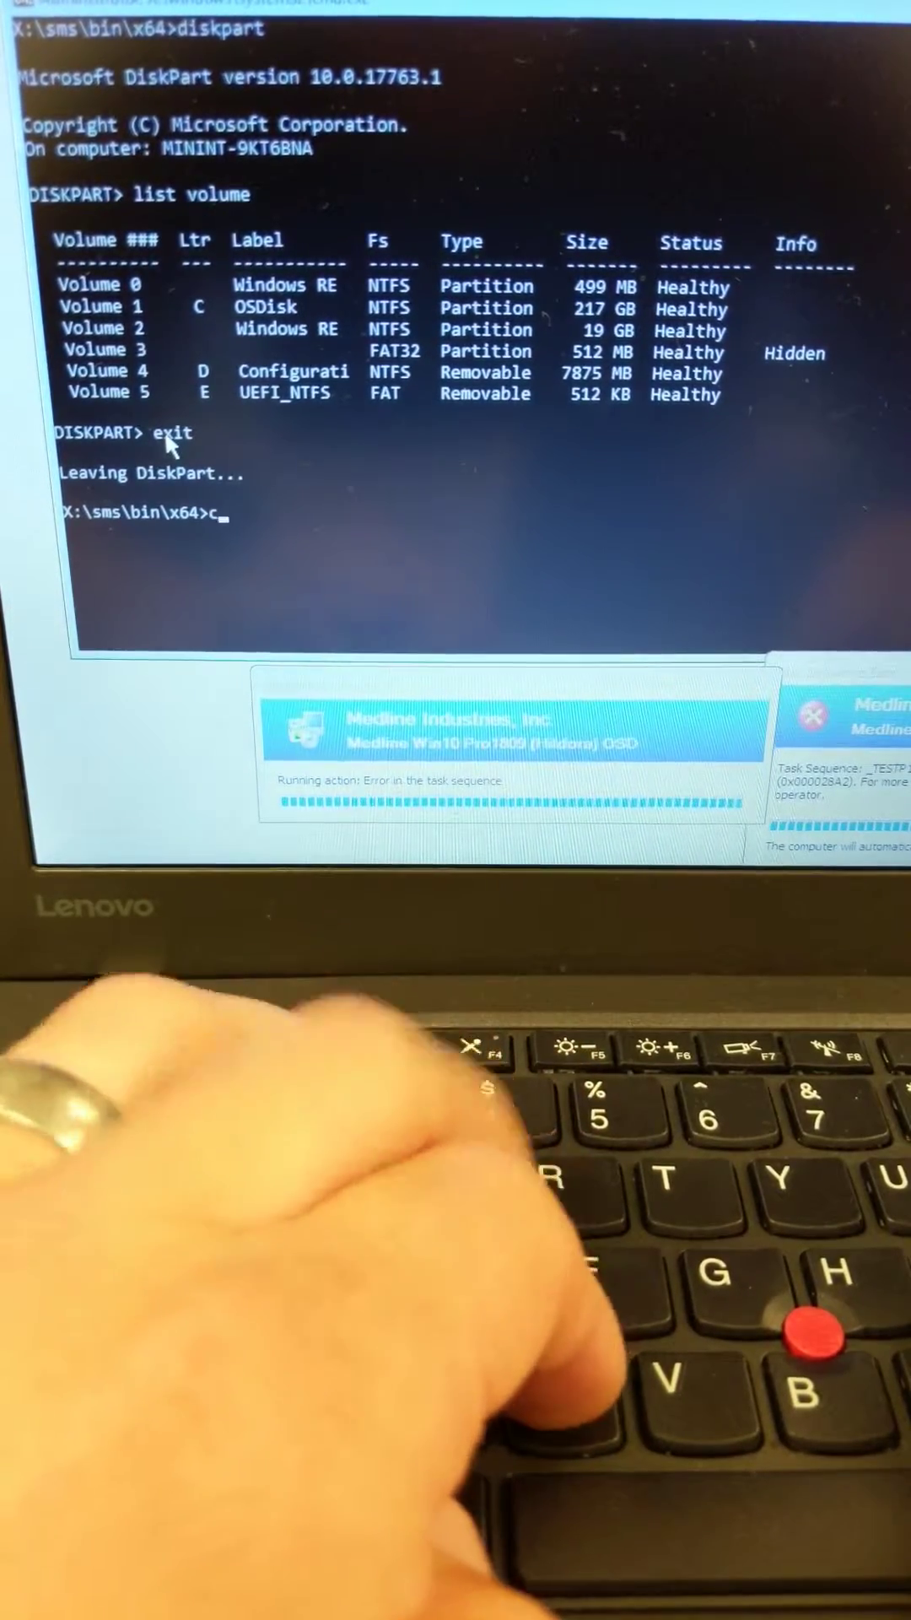
text(cd \)
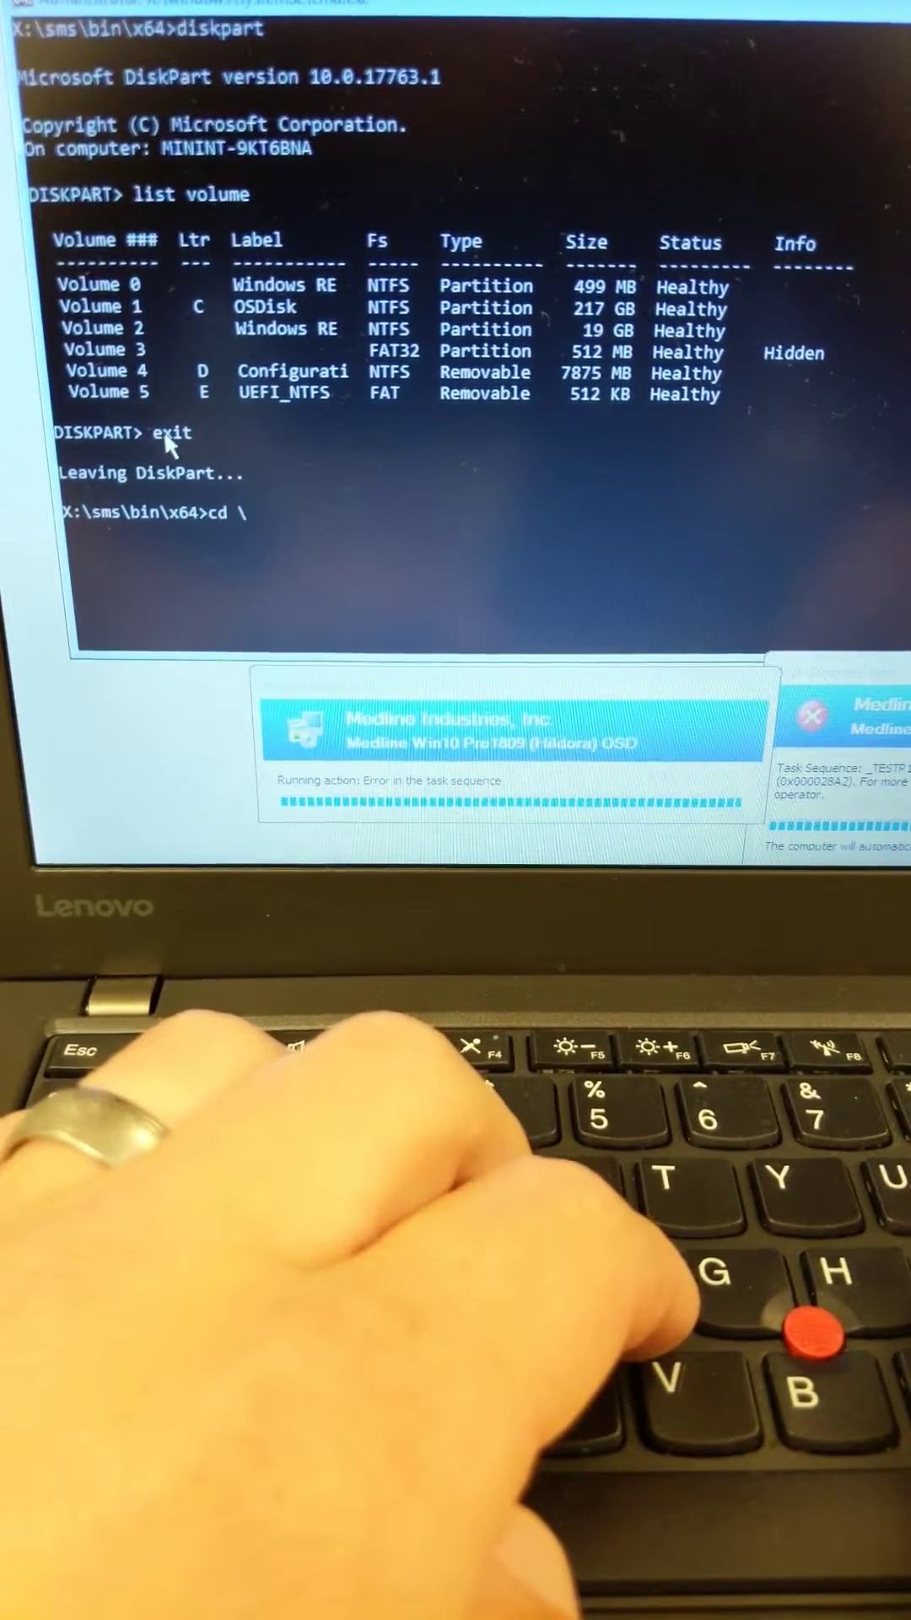
text(Windows)
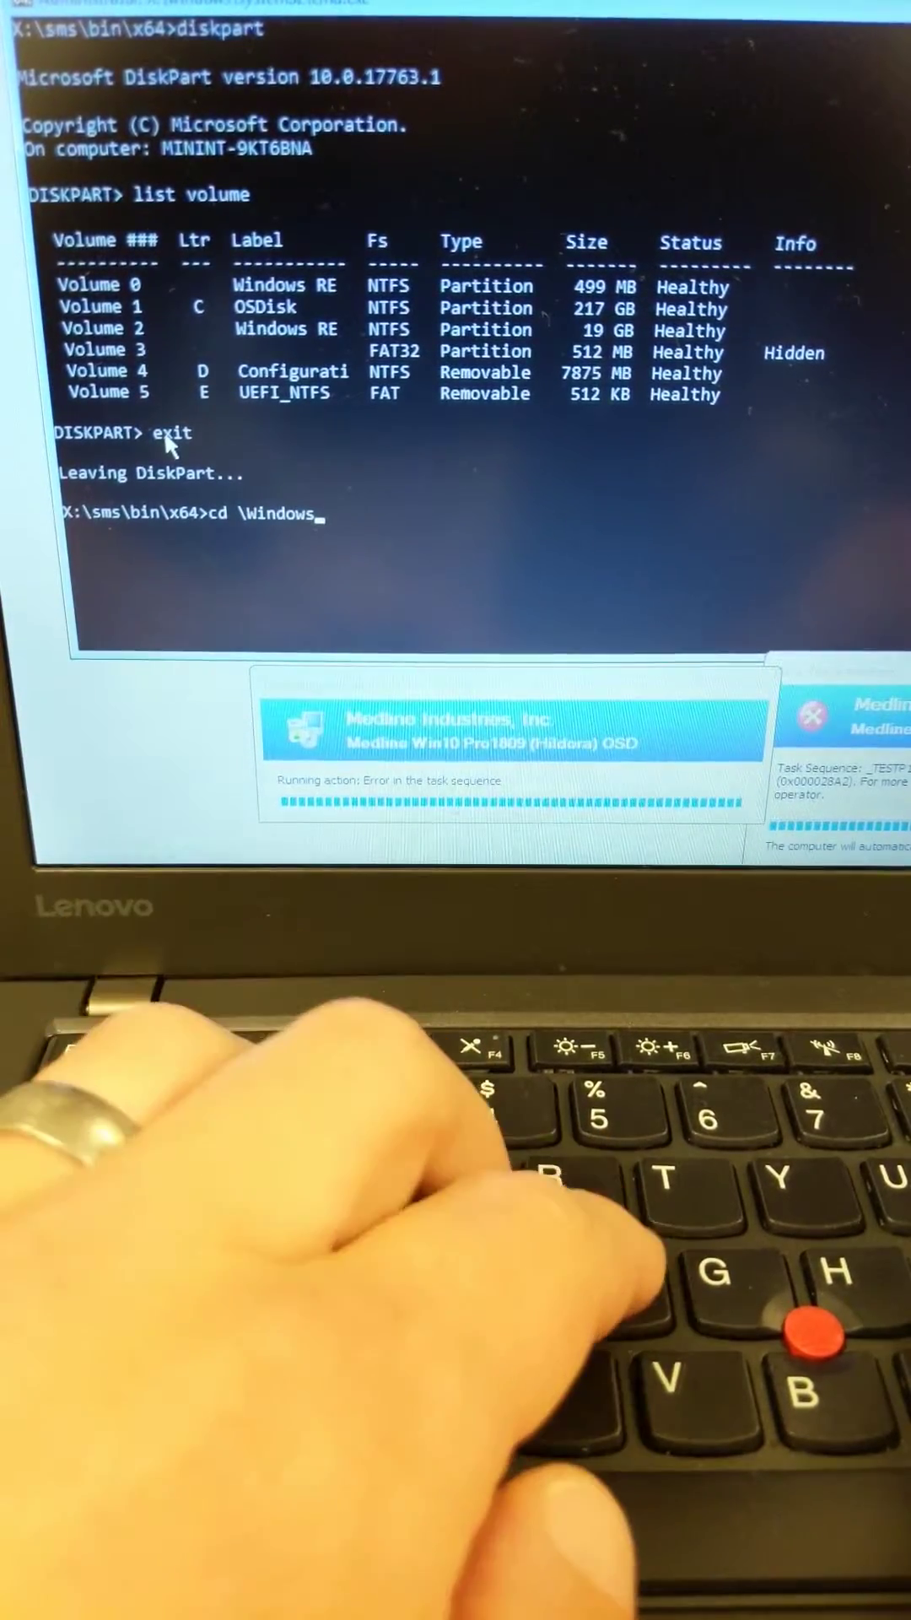
text(\tem)
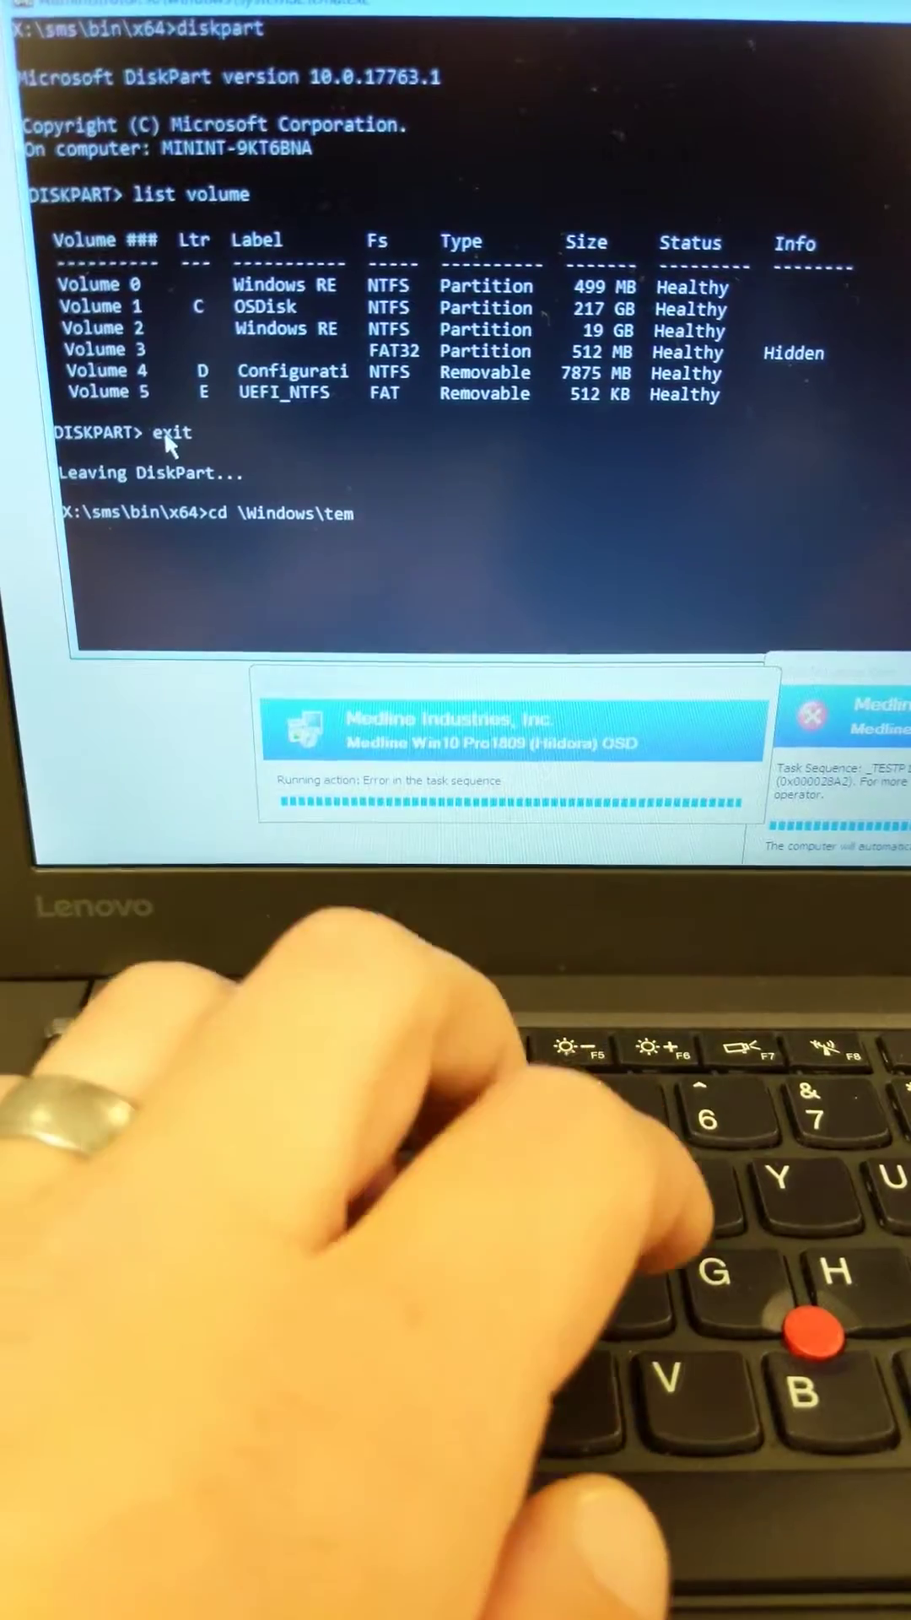
text(p\SMS)
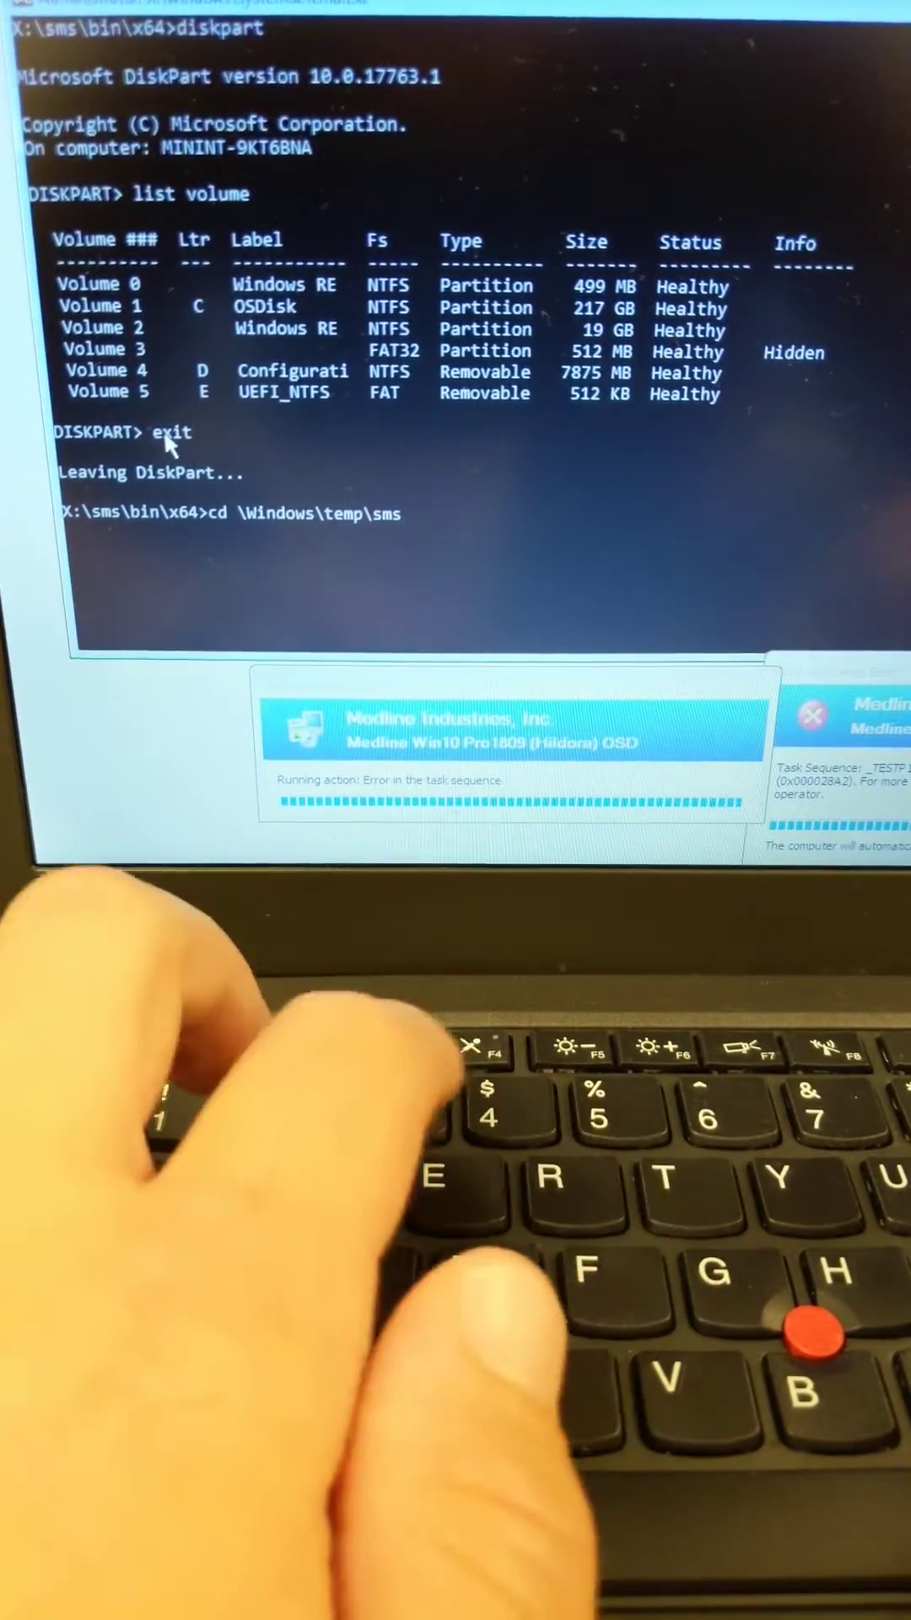
text(TSLog)
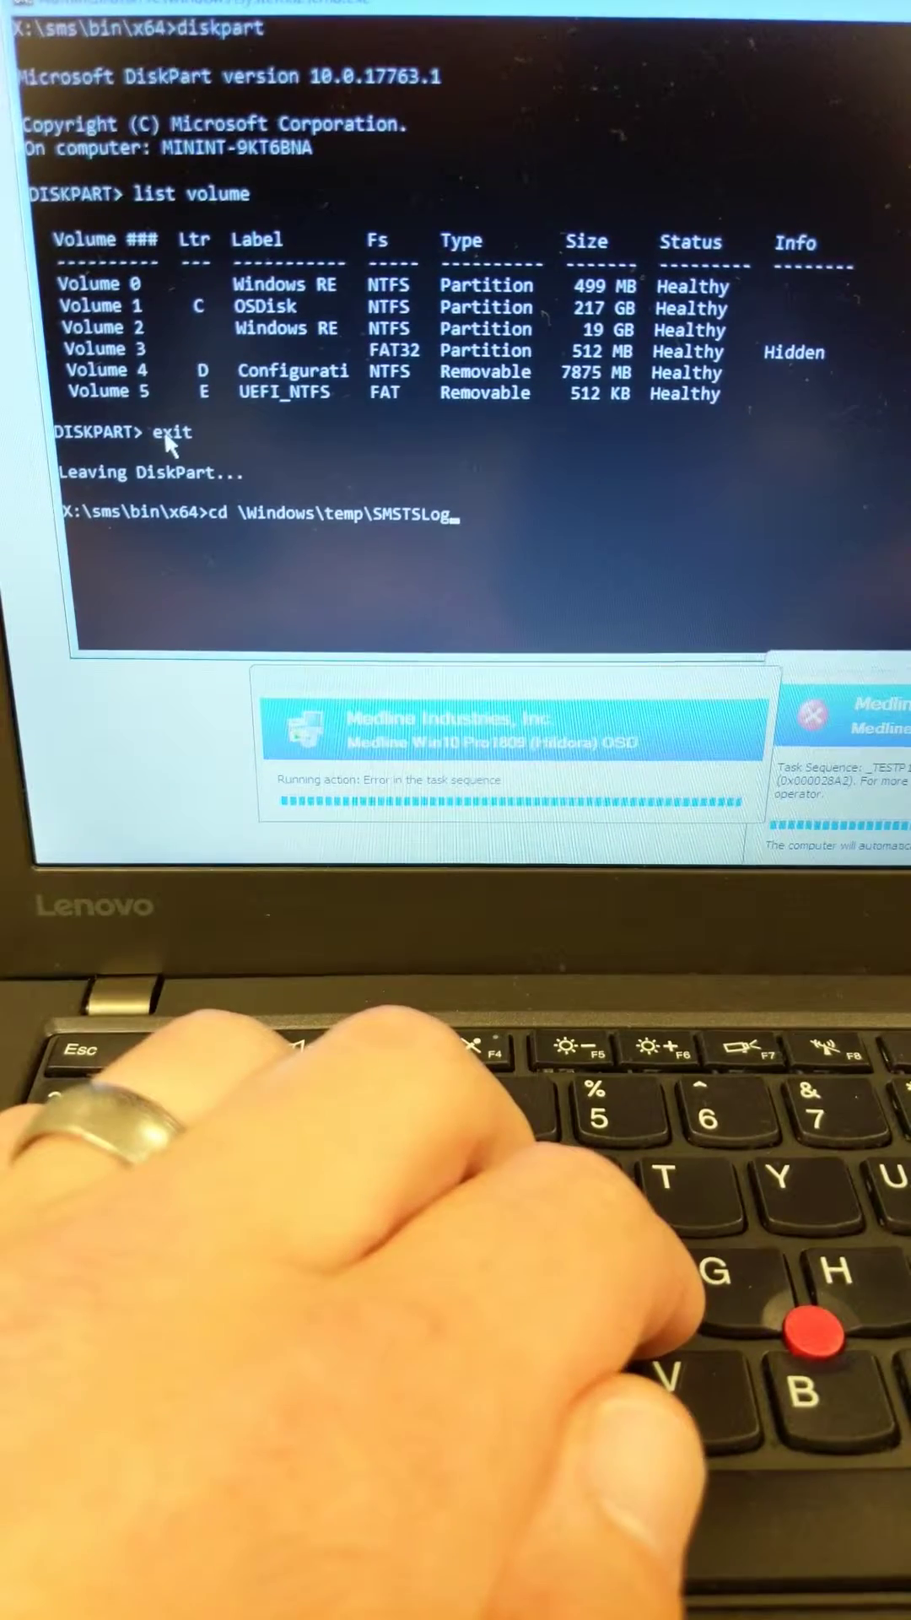
Change to X:\Windows\temp\SMSTSLog and list its log files, including smsts.log.
key(Return)
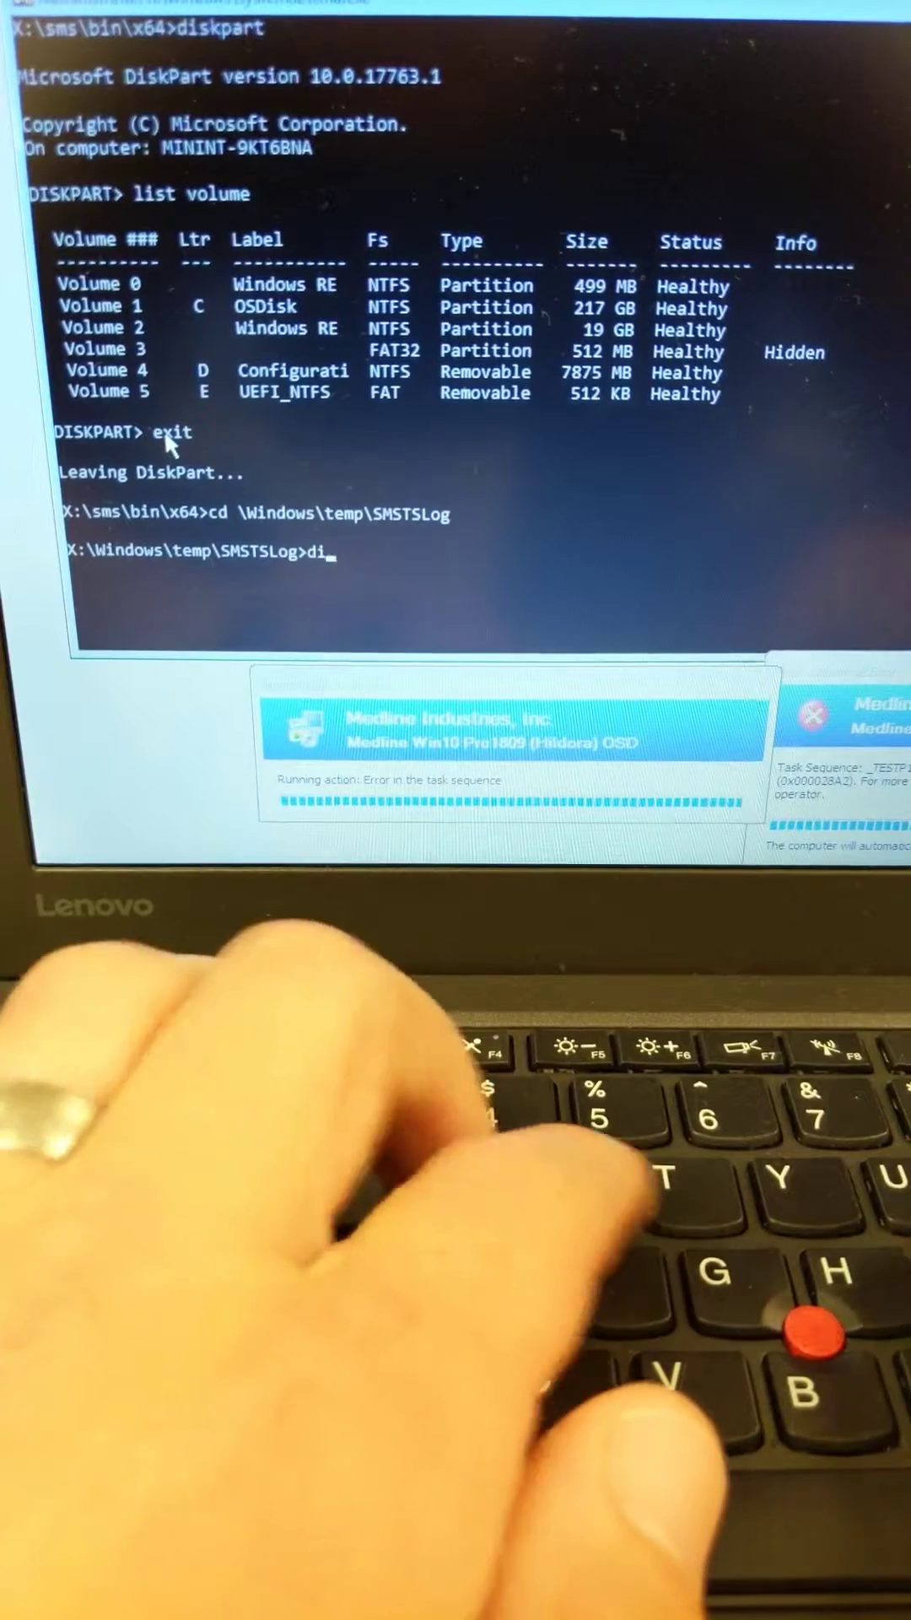
text(dir)
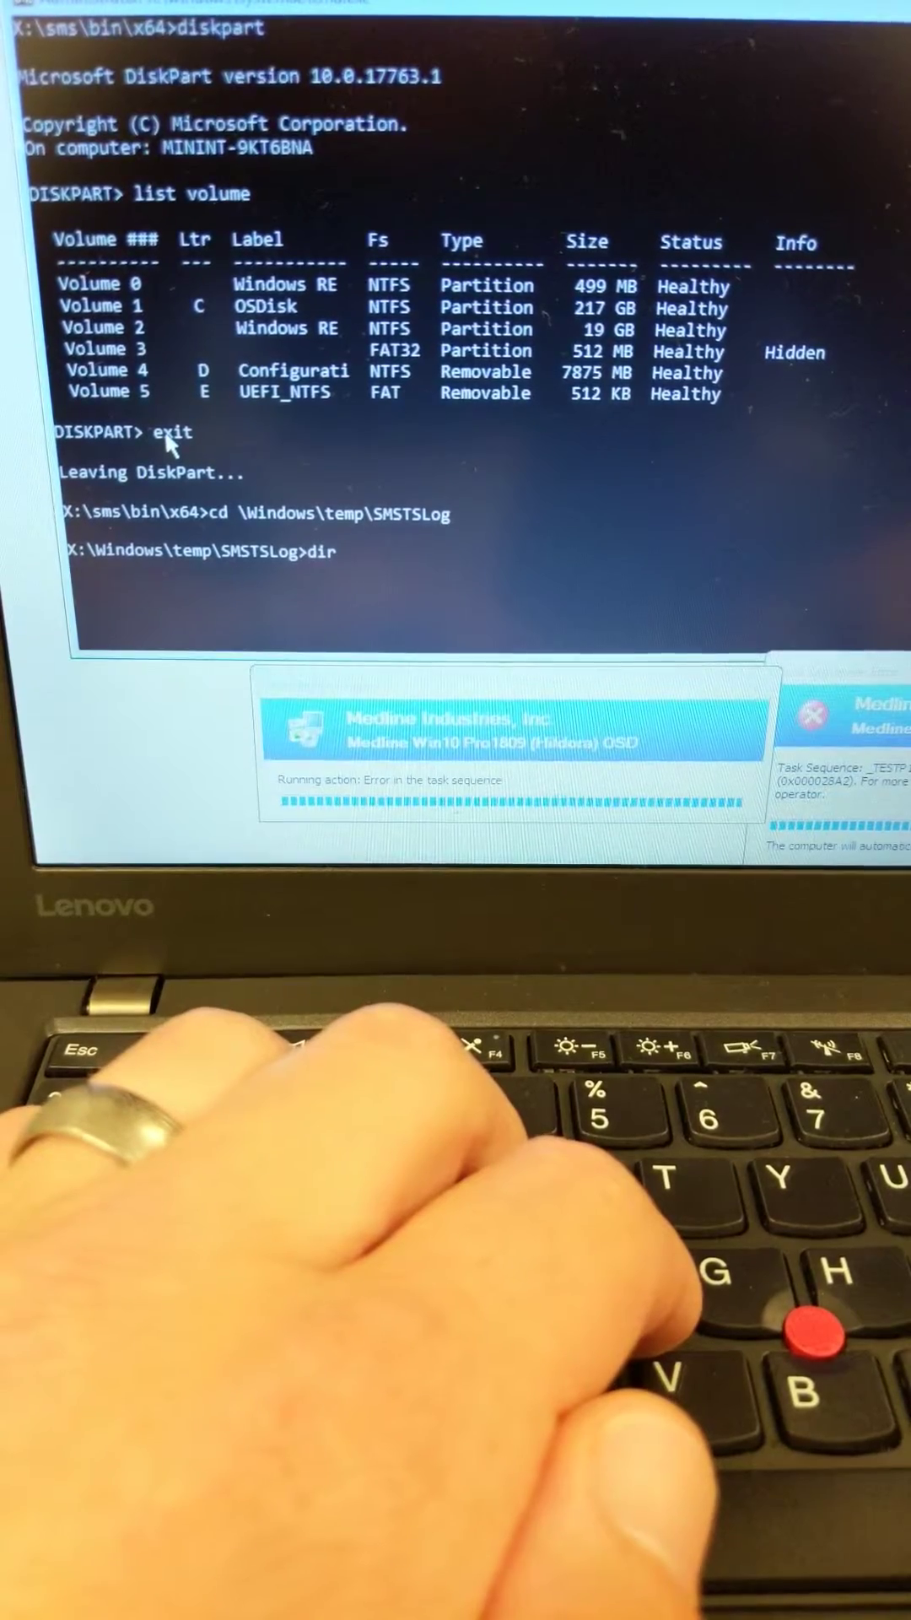
key(Return)
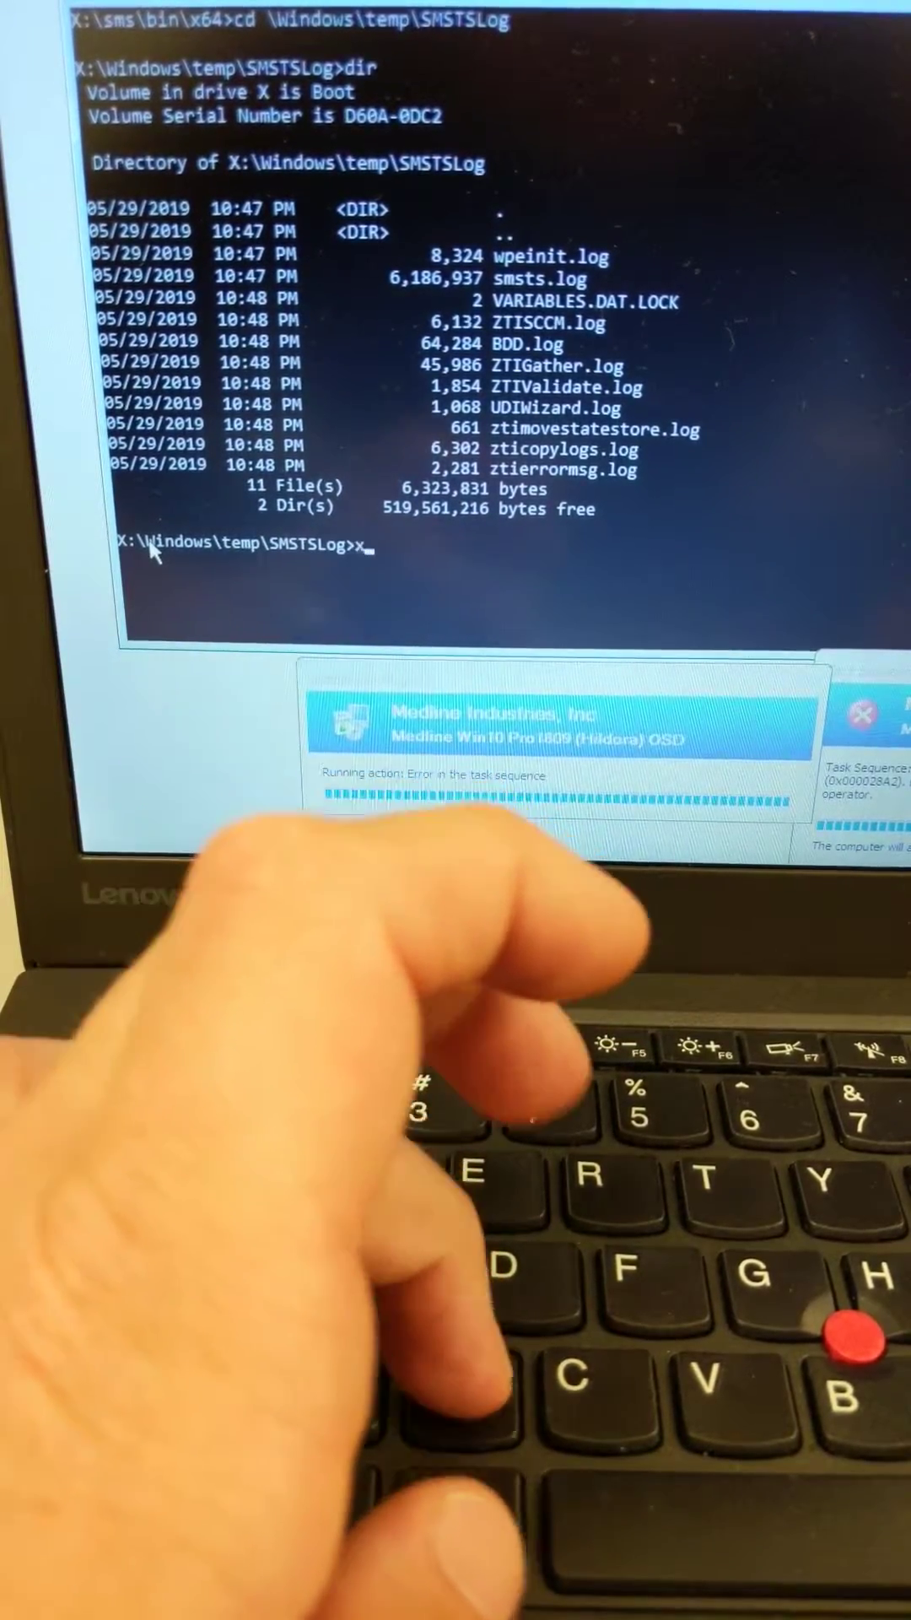
text(xcopy X:\Windows\temp\SMSTSLog)
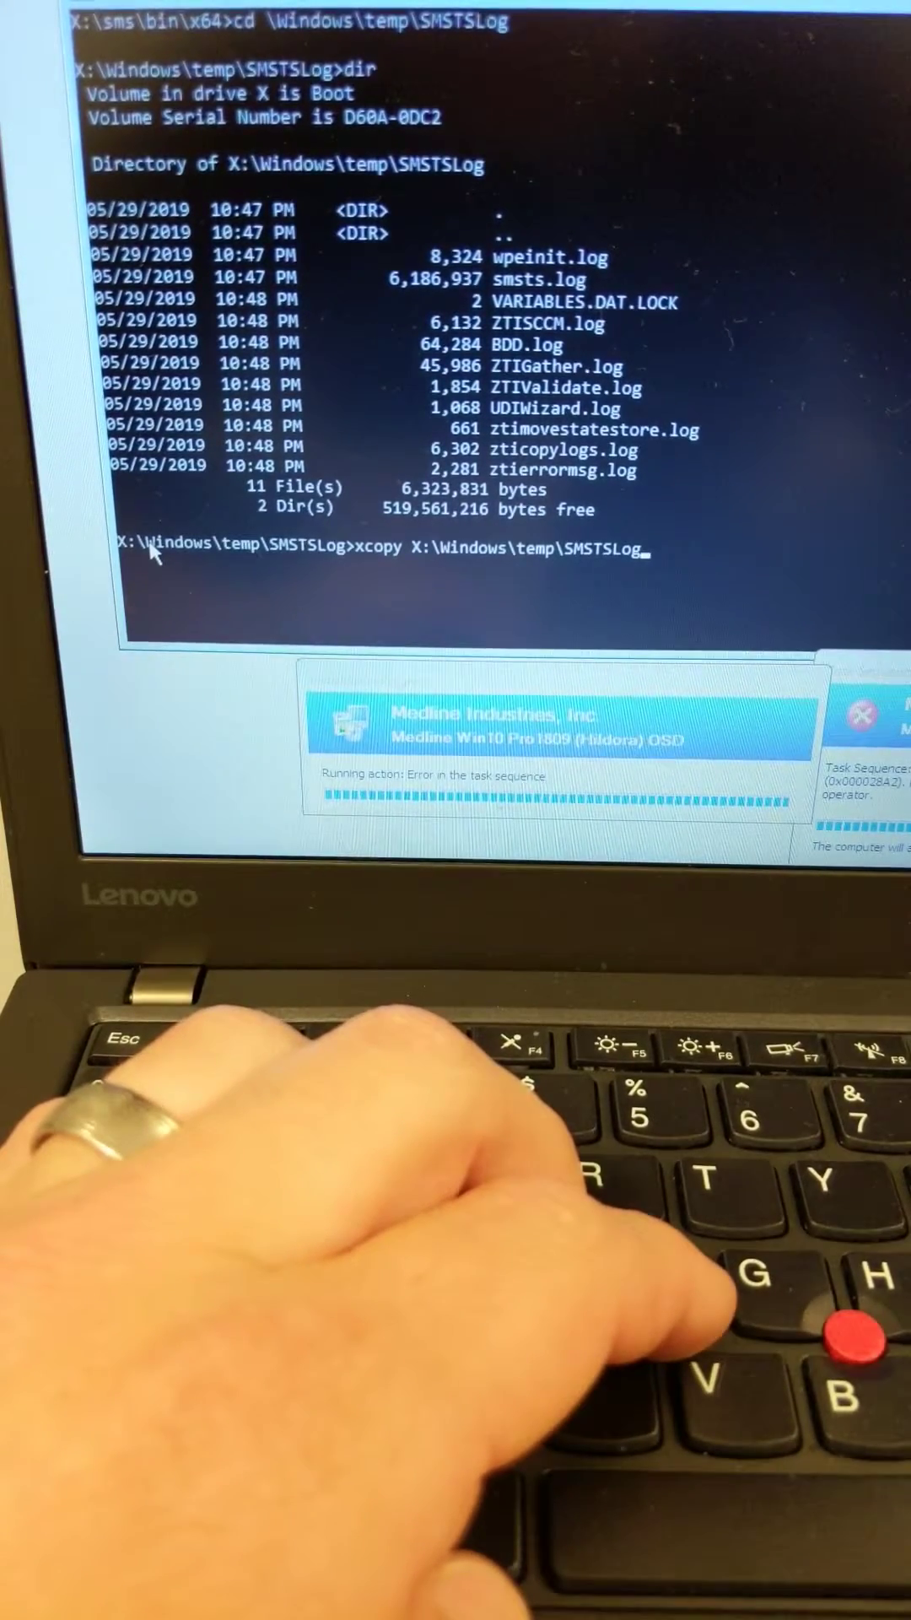
text(\sm)
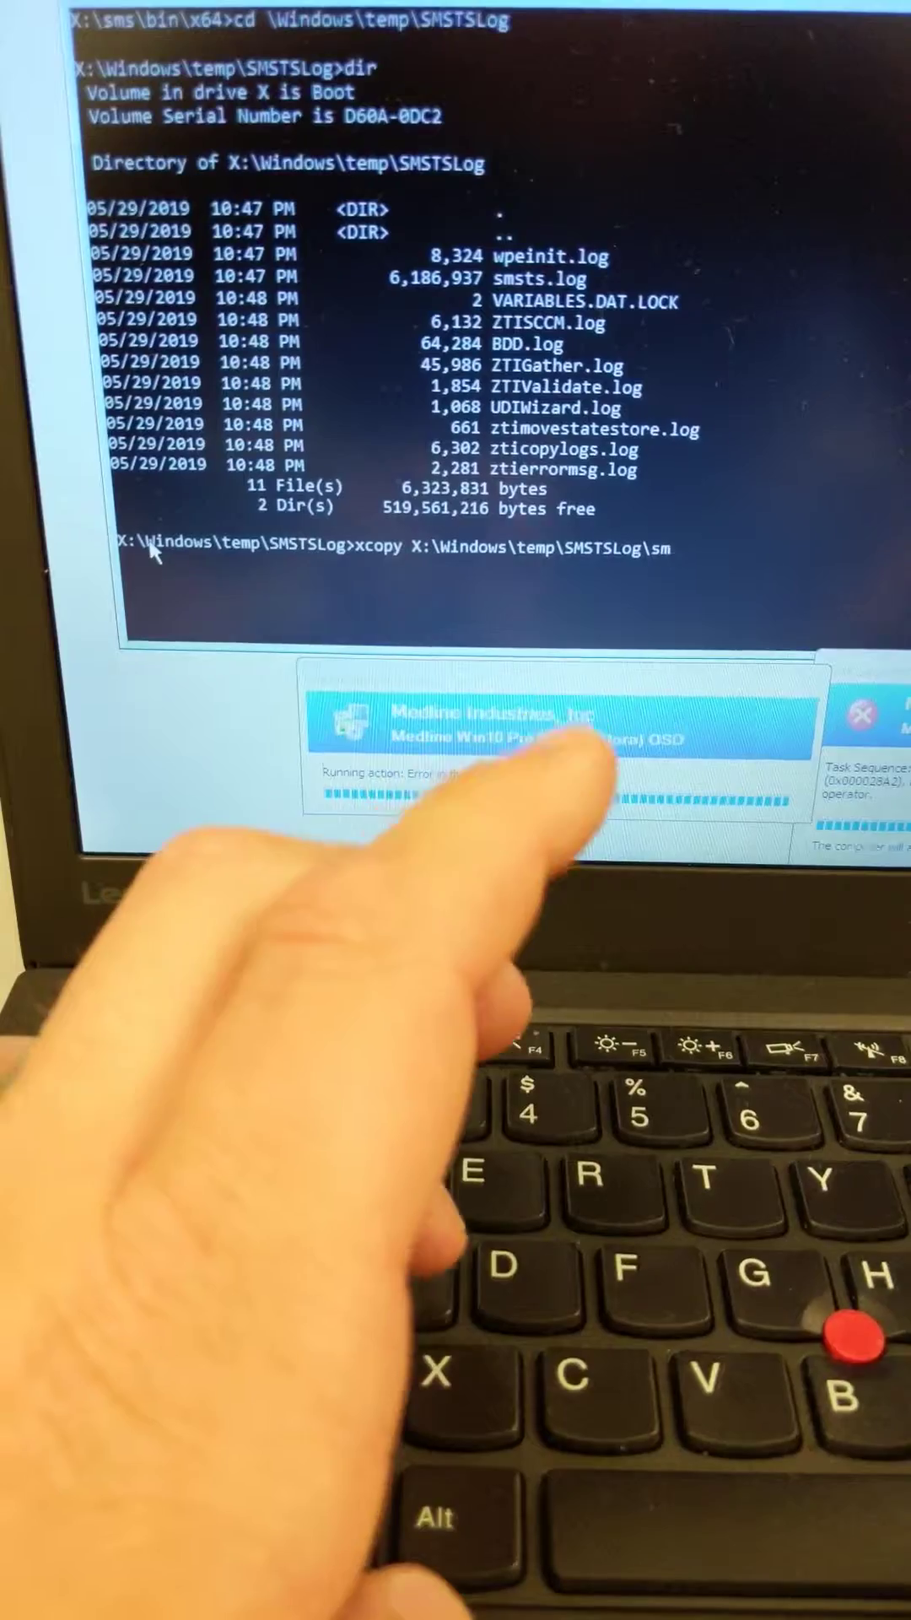
text(sts.l)
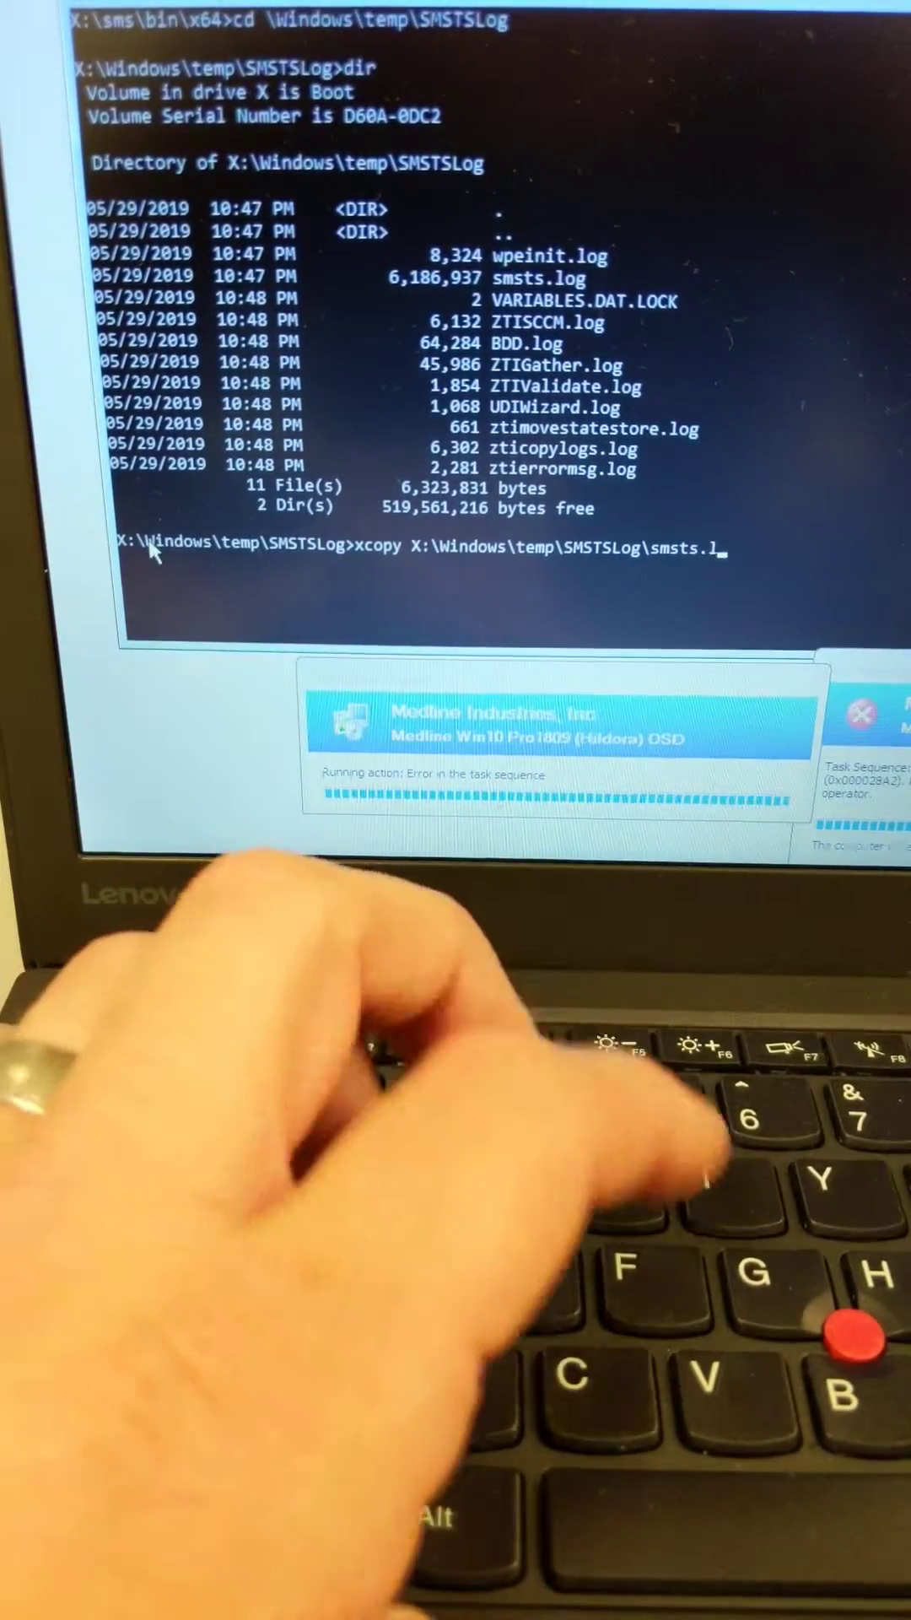
text(og)
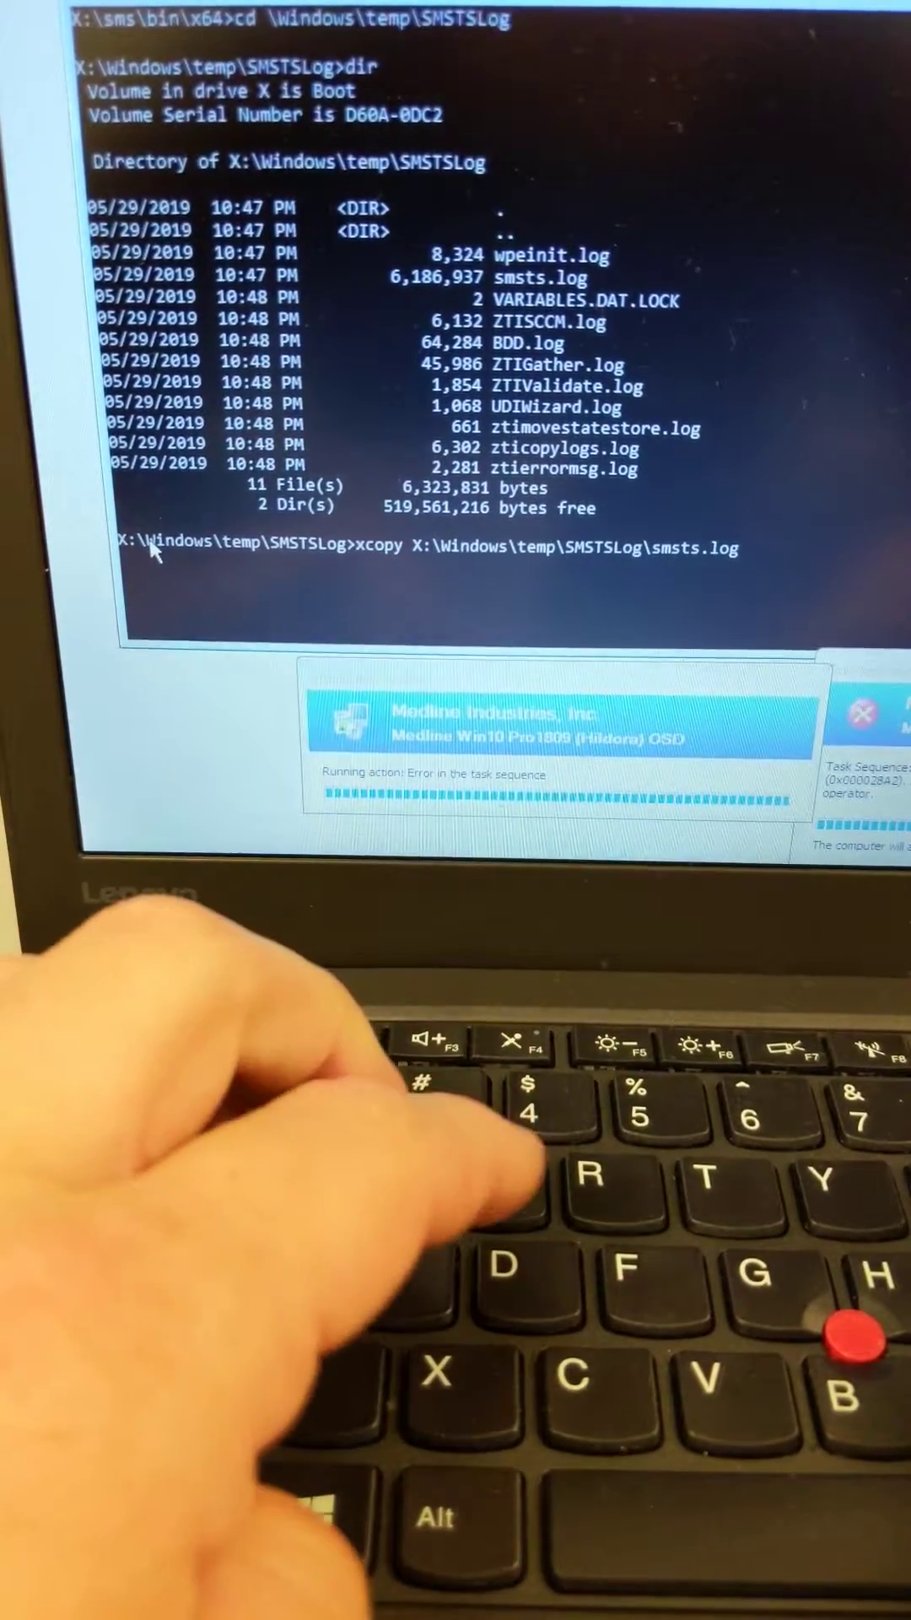
text( D)
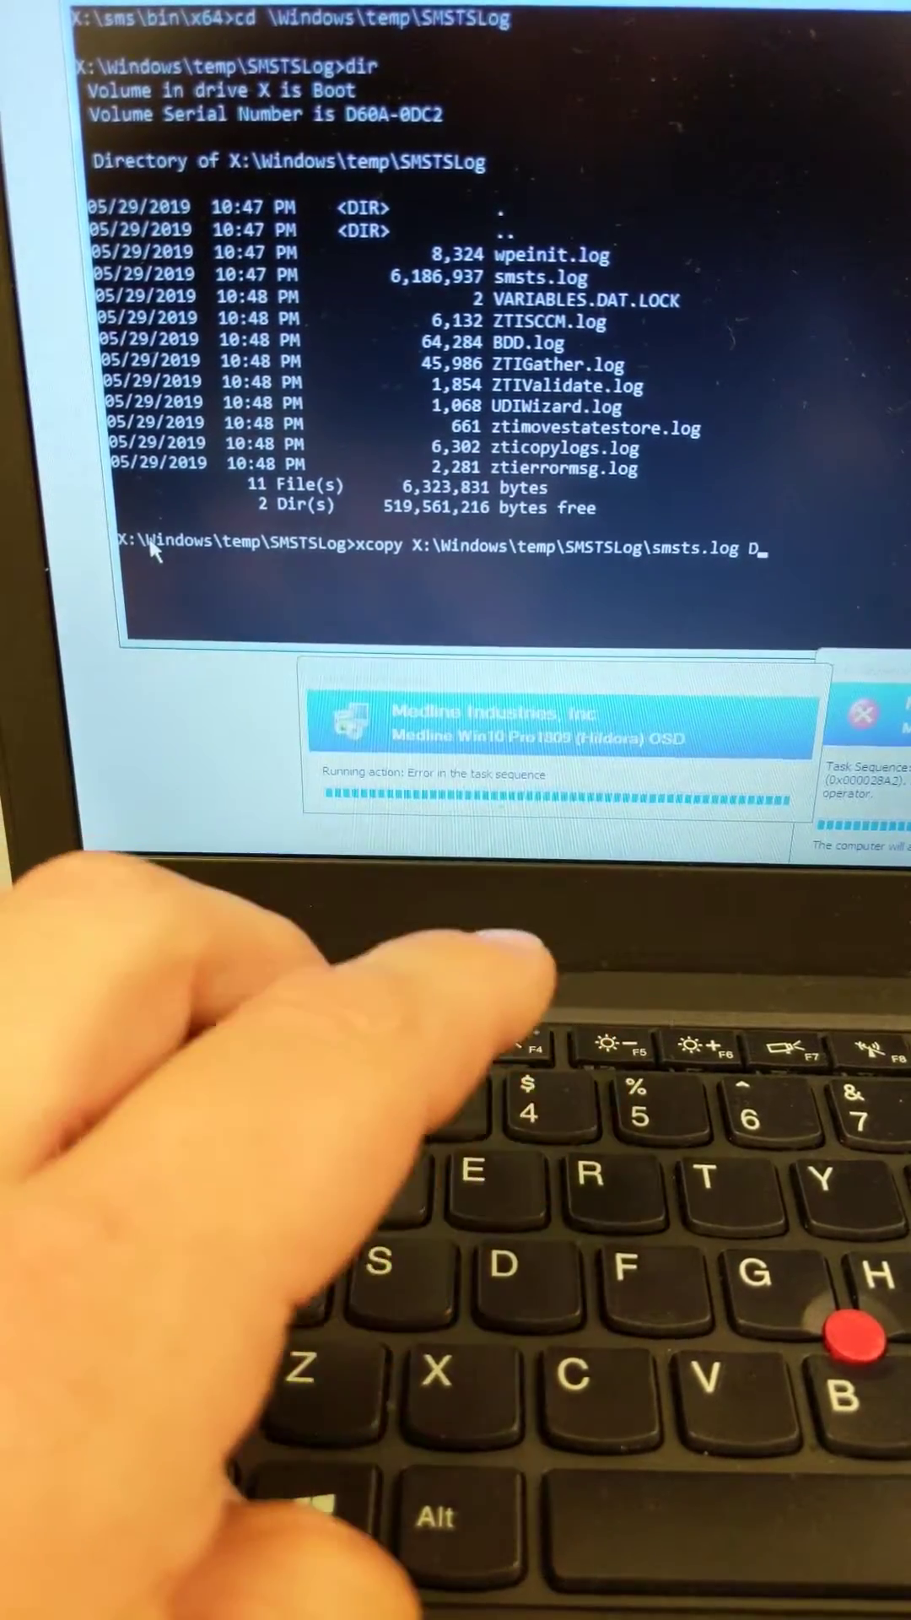
text(:\)
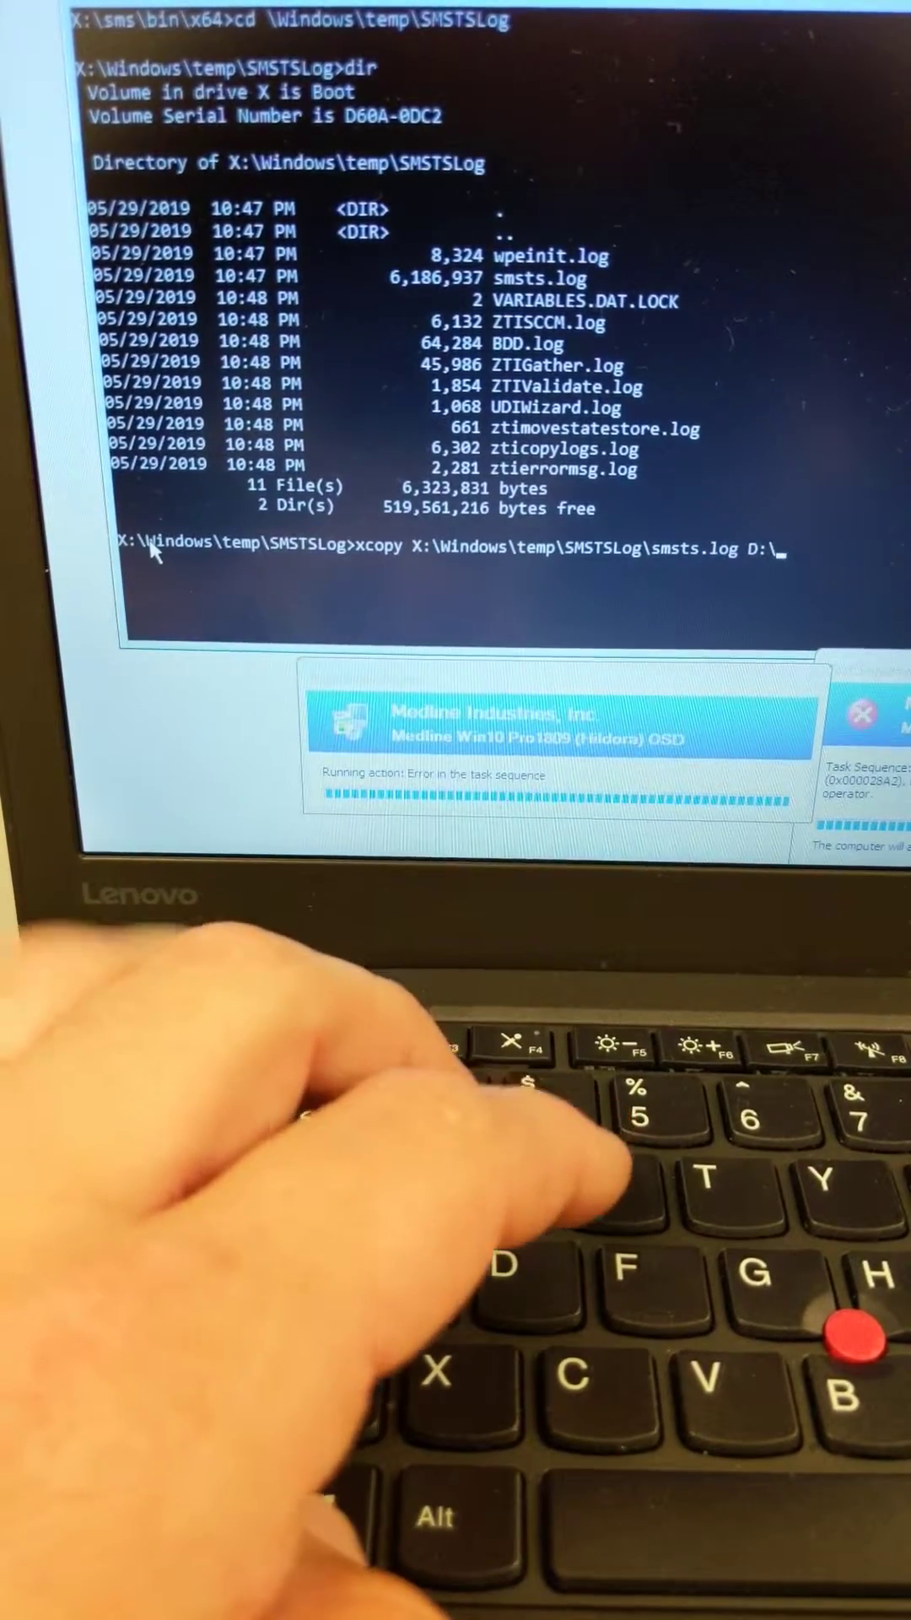
Copy smsts.log with xcopy to D:\, overwriting the existing copy.
key(Return)
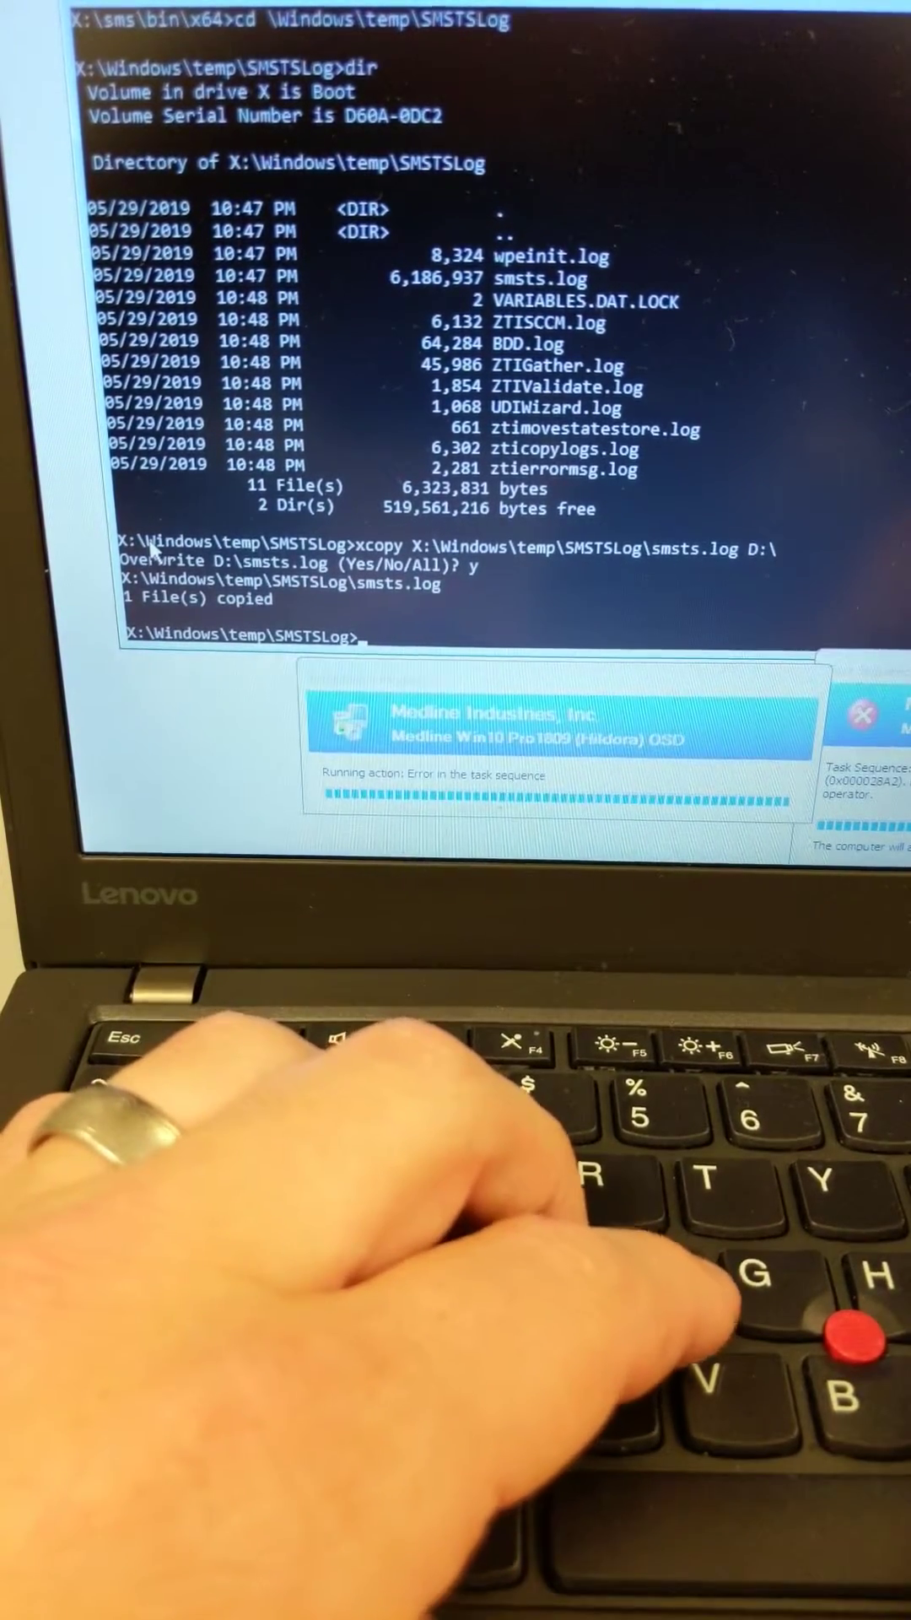
text(D)
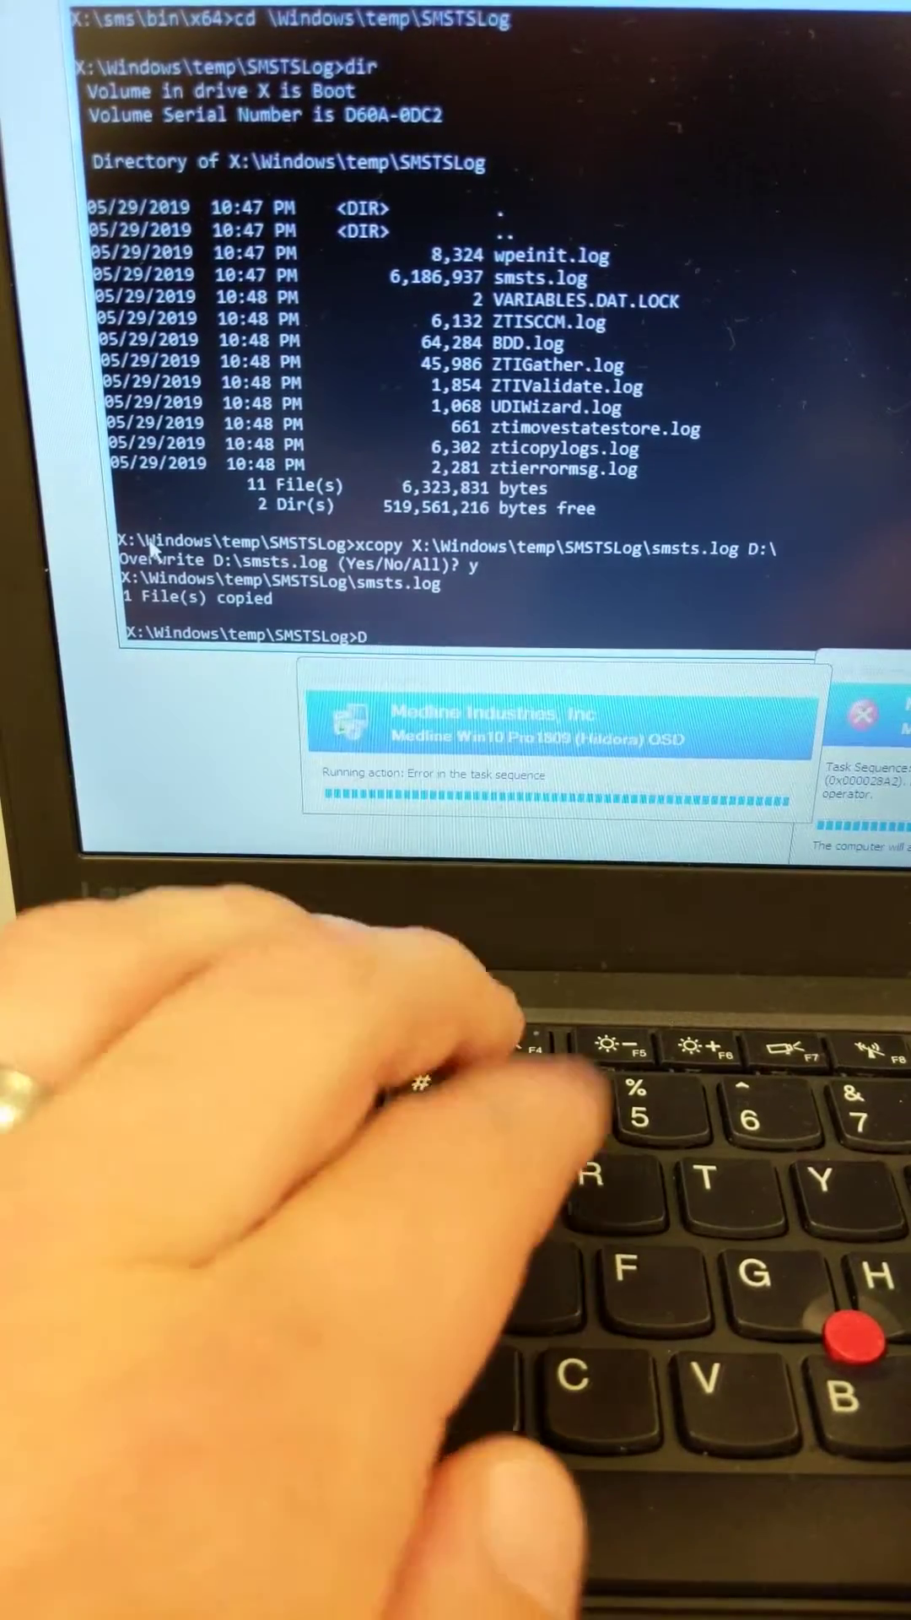
text(:)
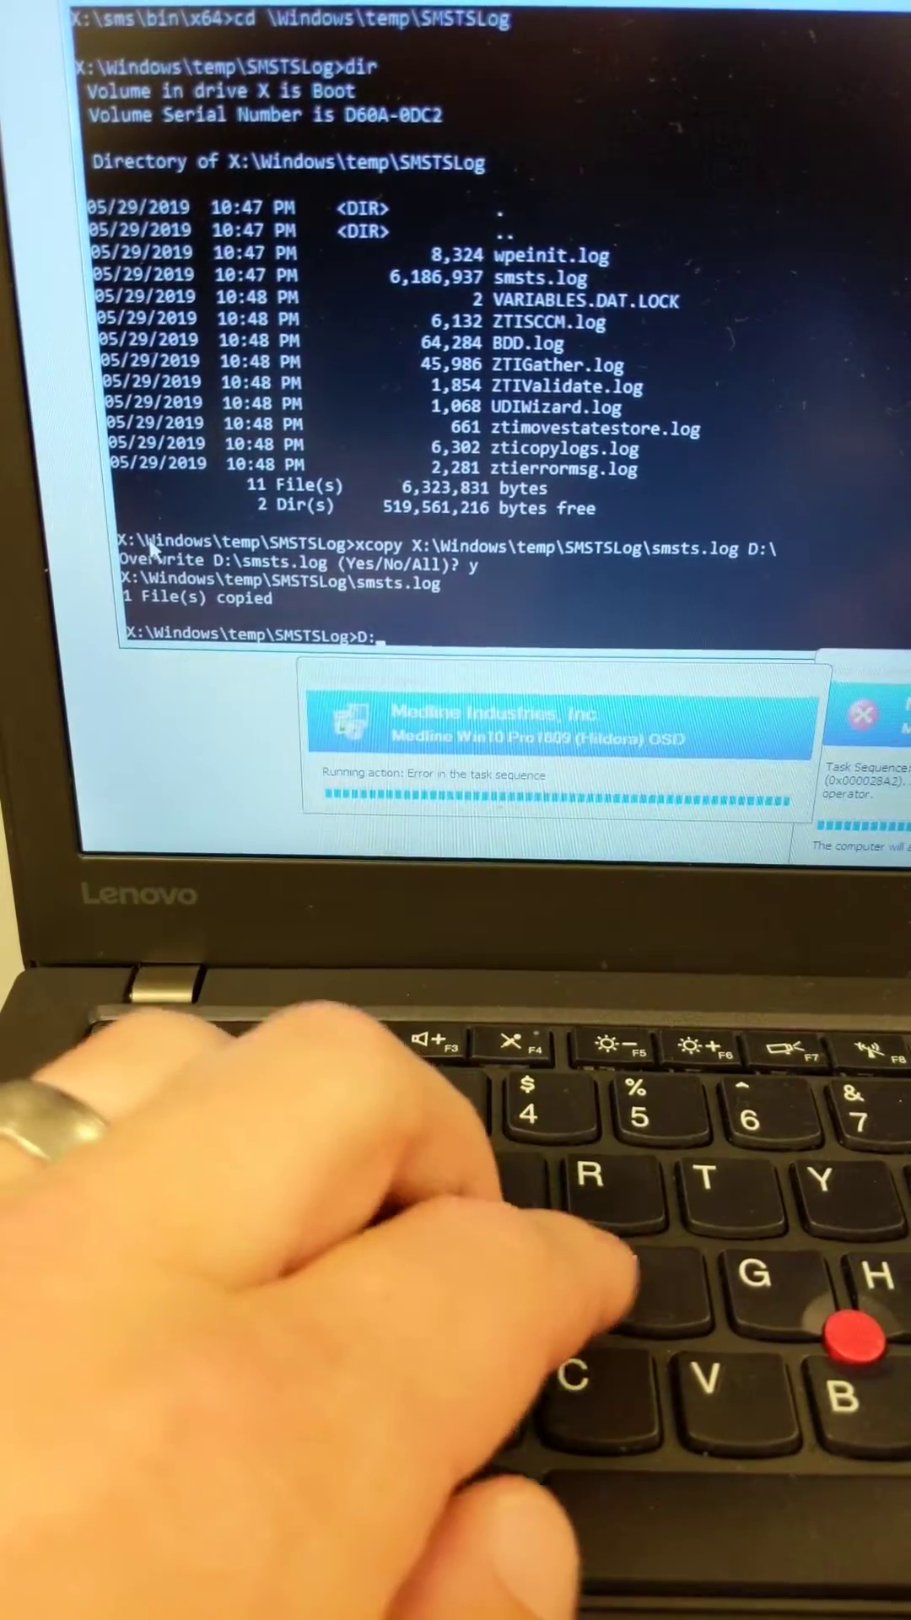
Switch to drive D: and list its root to confirm smsts.log is present.
key(Return)
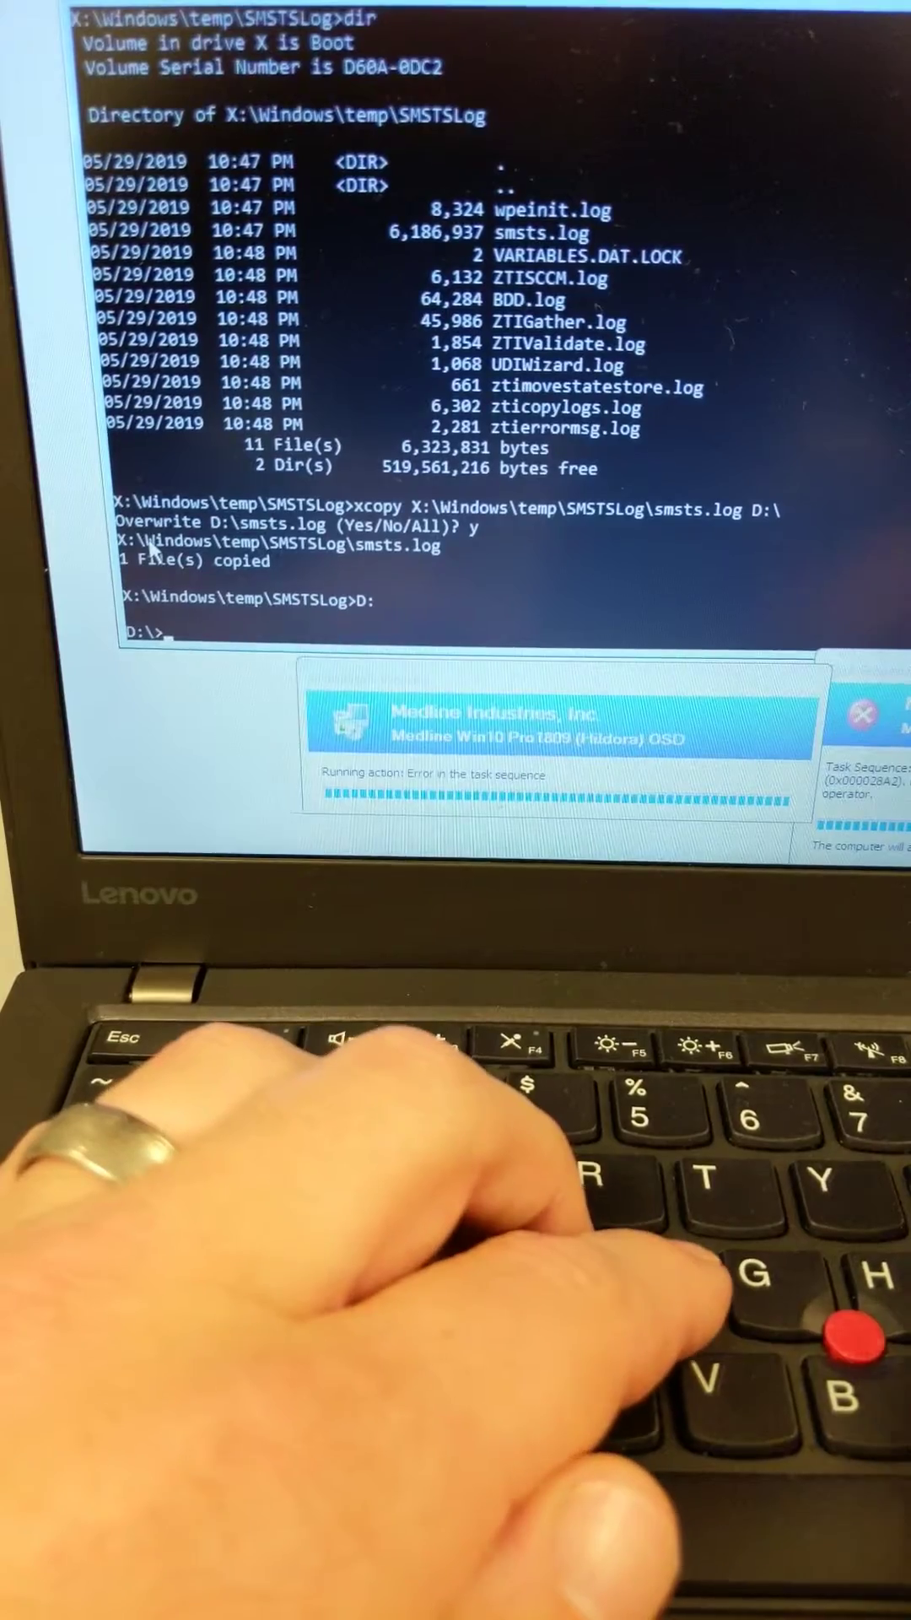
text(dir)
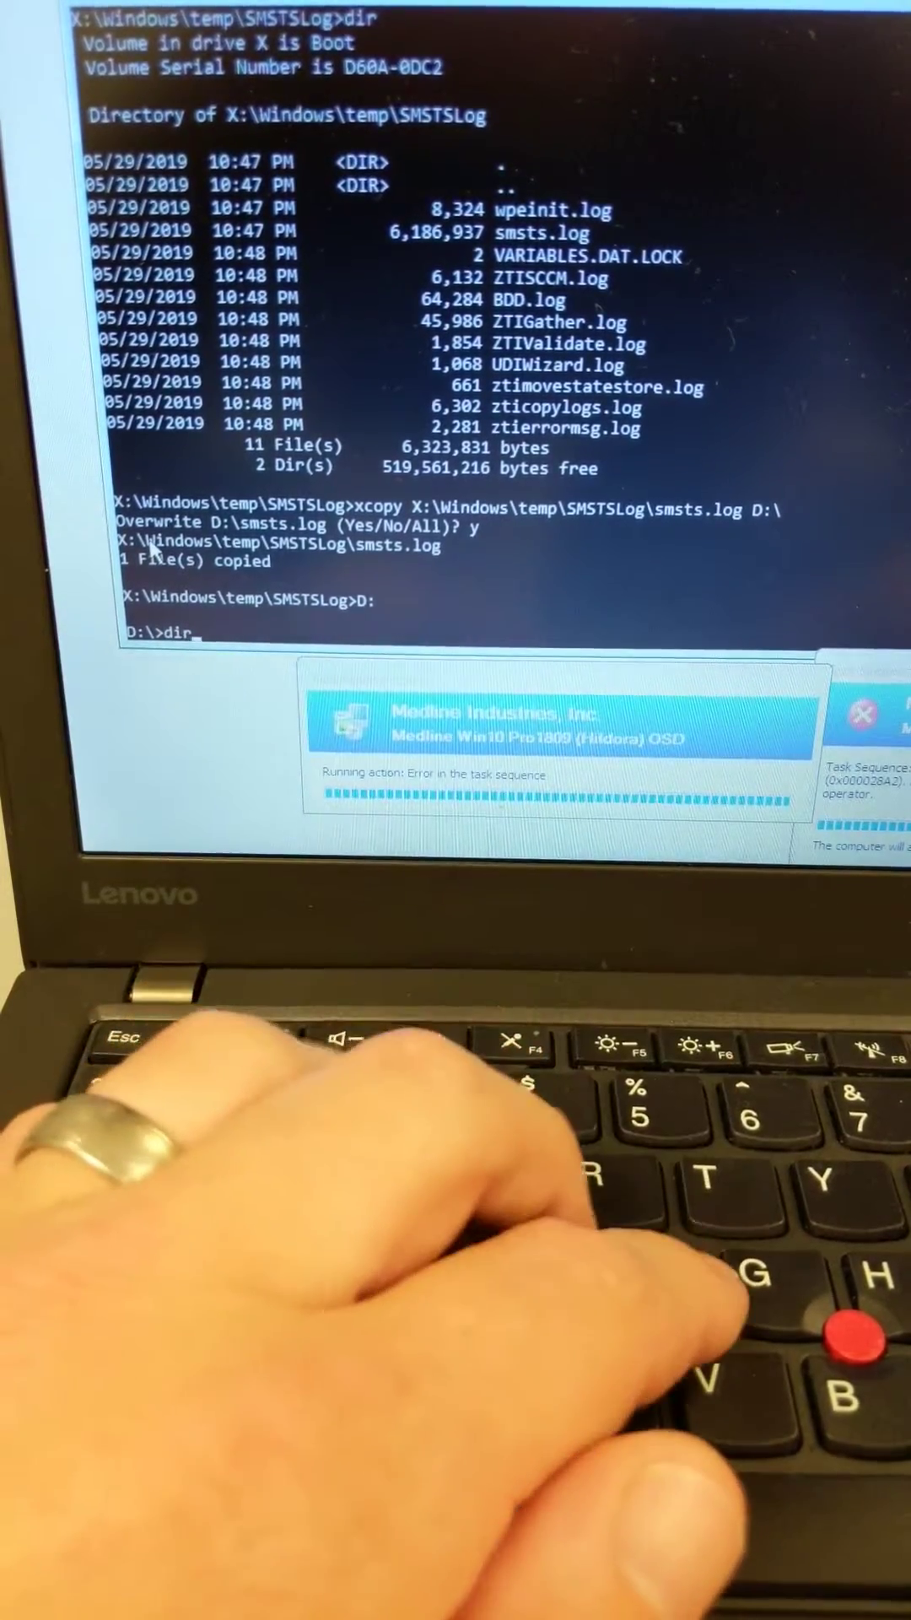
key(Return)
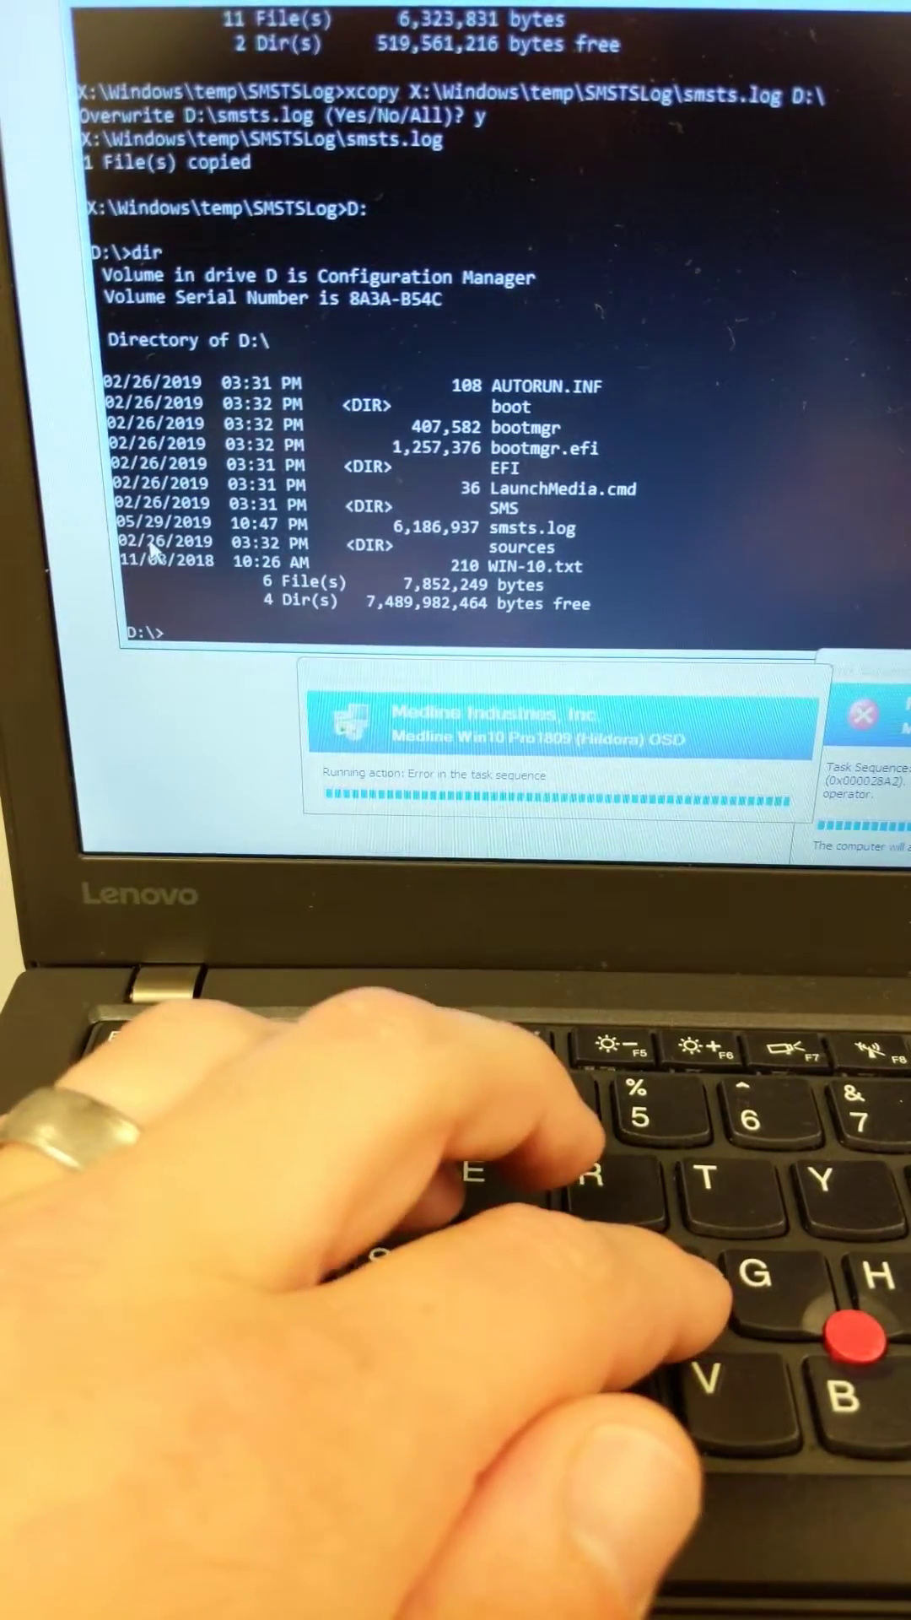